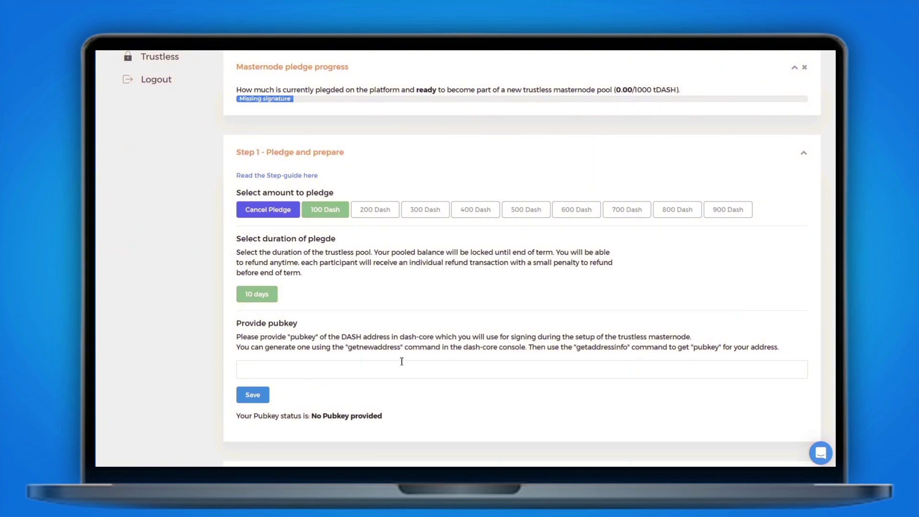
Switch to Dash Core and open its console with wallet 1 selected.
double_click(376, 347)
click(372, 334)
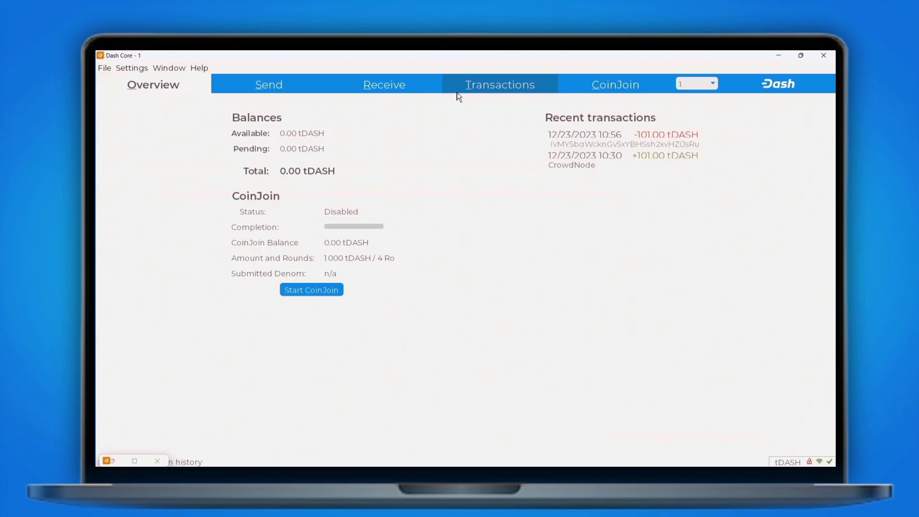
click(169, 68)
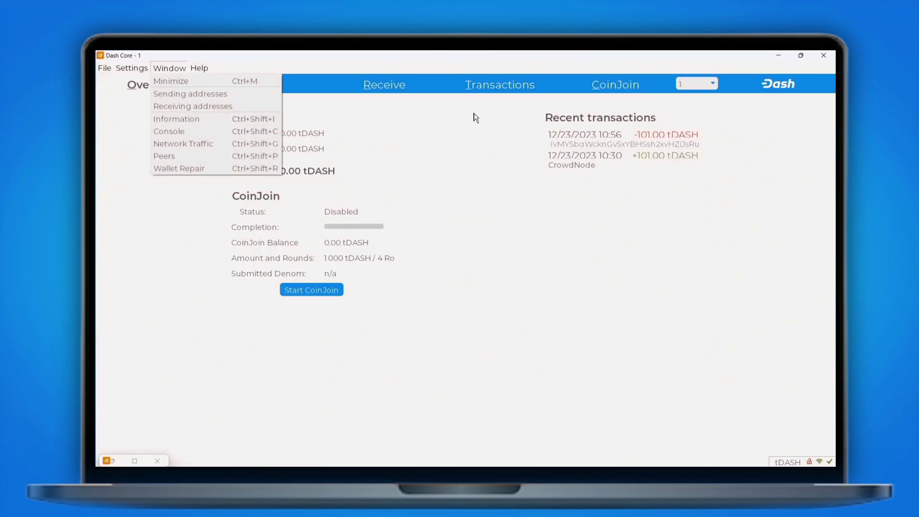
click(254, 131)
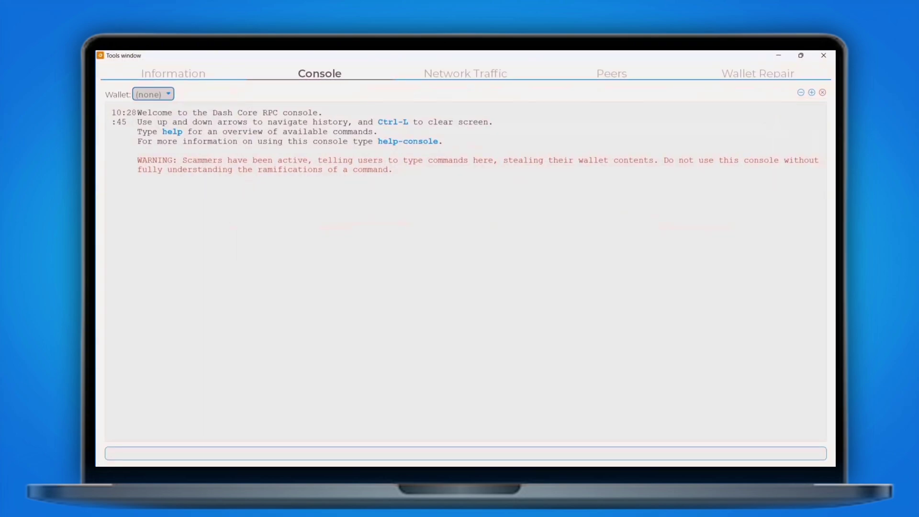
click(158, 95)
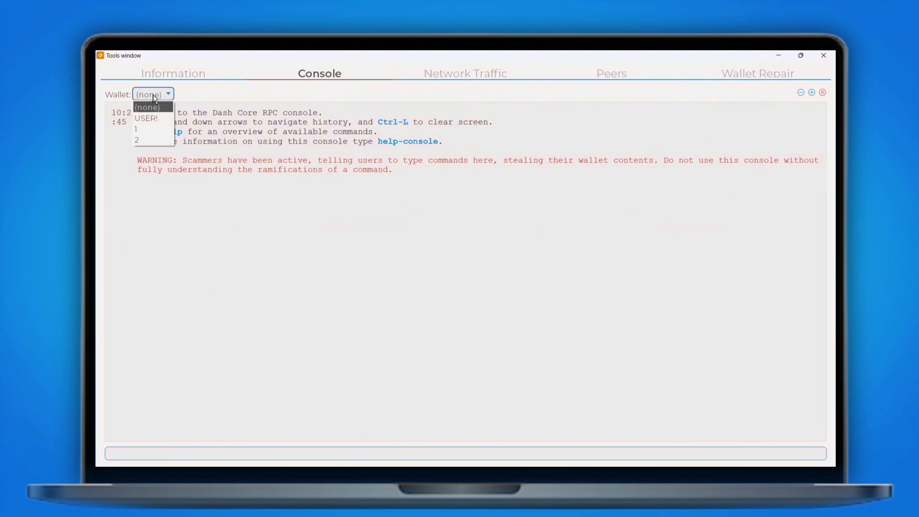
click(159, 126)
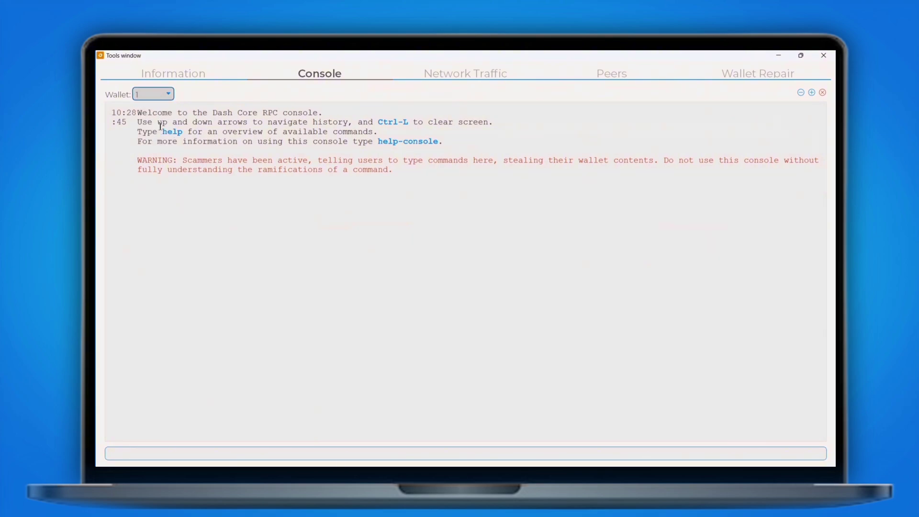
Generate a new address with the getnewaddress command and copy the resulting address.
click(179, 451)
text(getnewaddress)
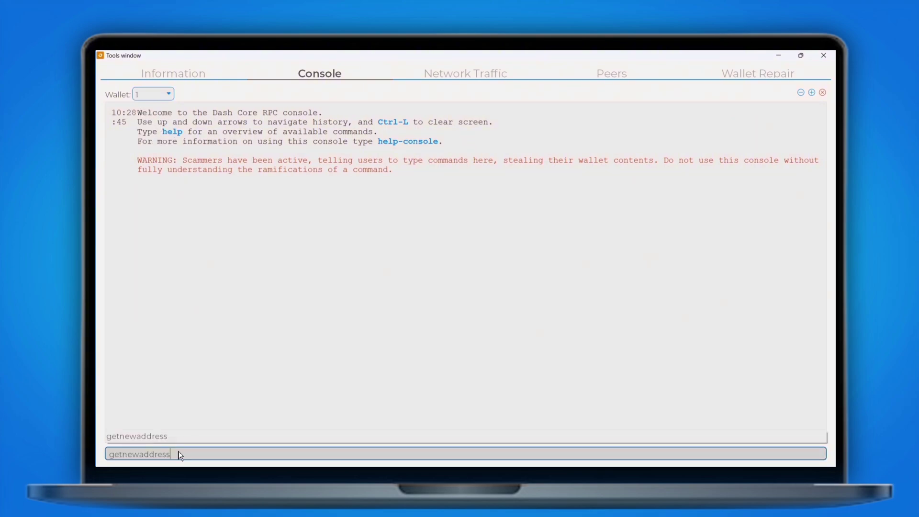
key(Return)
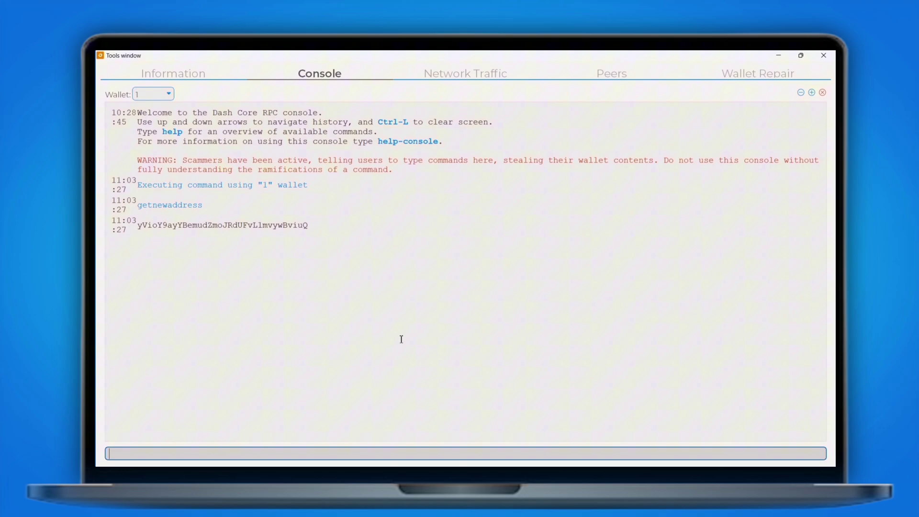
double_click(279, 232)
right_click(279, 232)
click(286, 239)
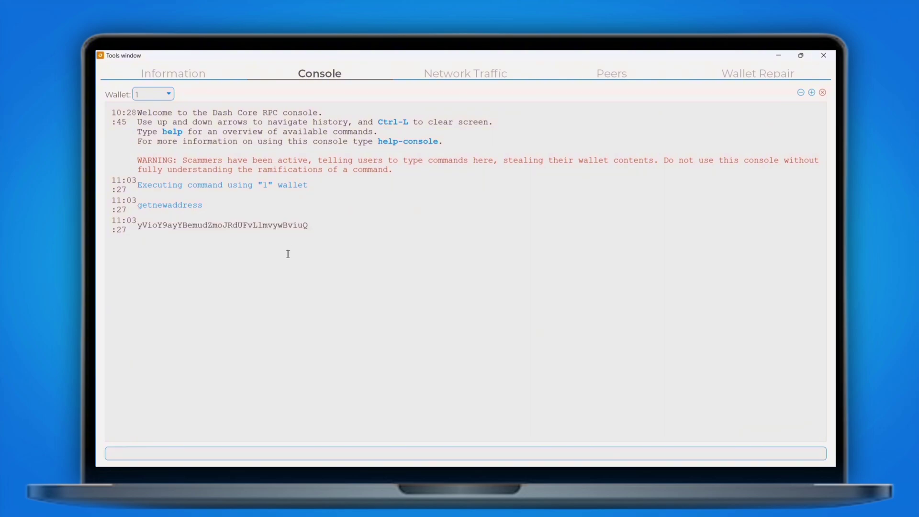
Run the getaddressinfo command on the copied address.
text(getaddress)
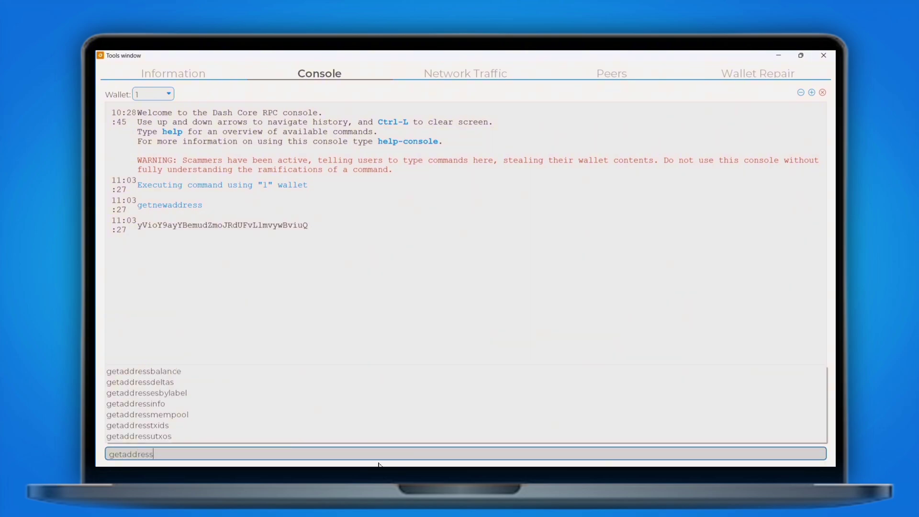
click(156, 404)
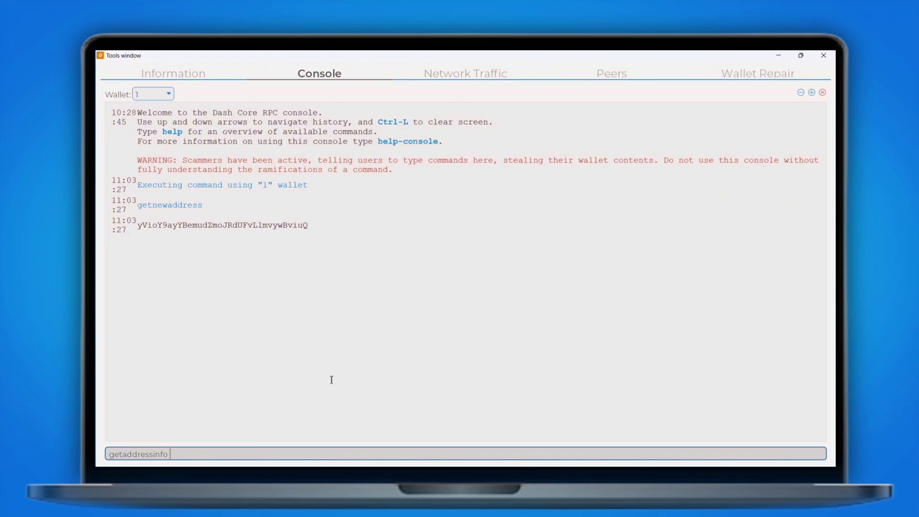
key(ctrl+v)
key(Return)
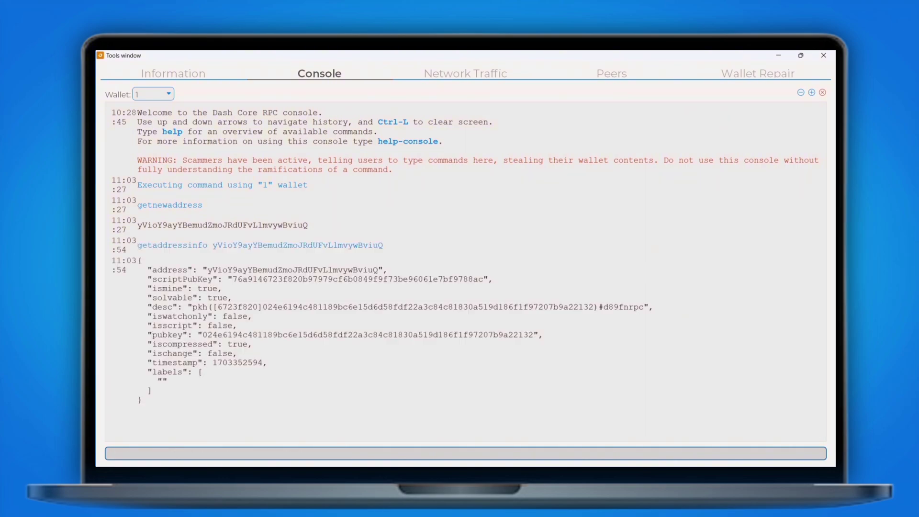
Copy the address's pubkey value from the console output and save it as the pubkey on the CrowdNode page.
double_click(470, 339)
right_click(499, 339)
click(515, 345)
click(778, 55)
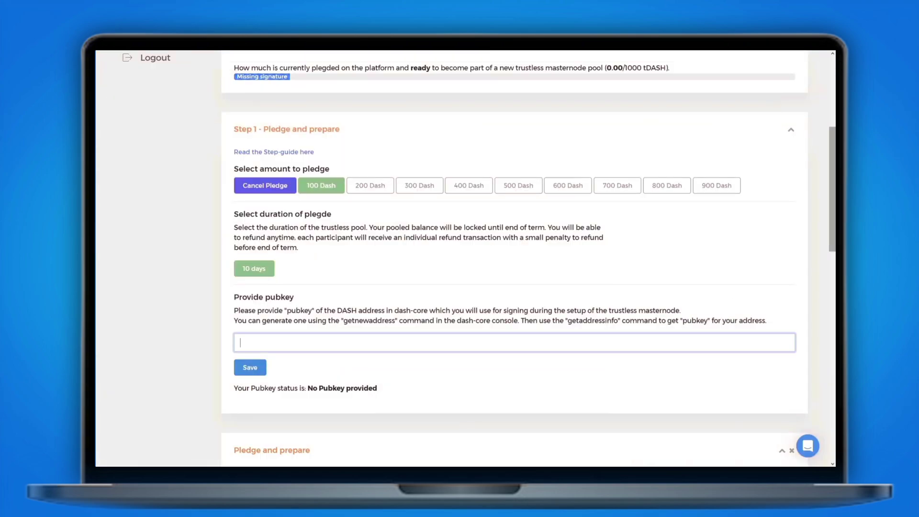
key(ctrl+v)
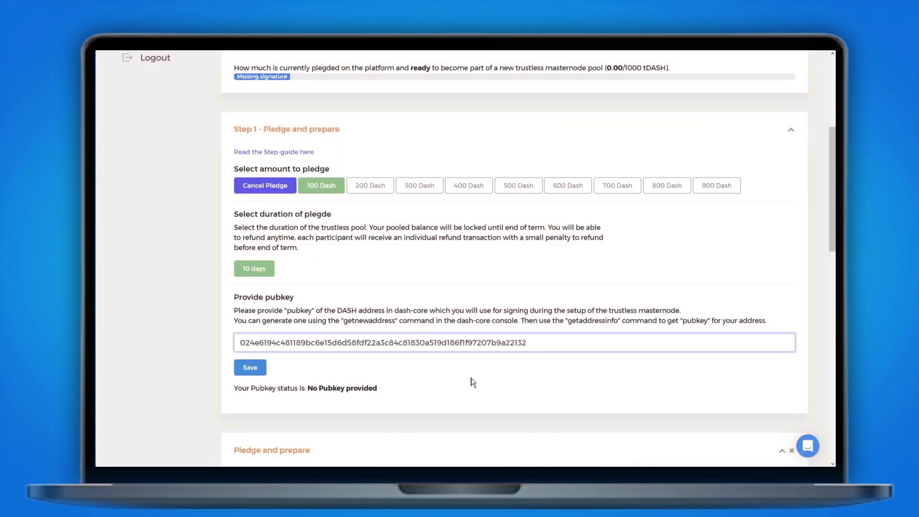
click(251, 367)
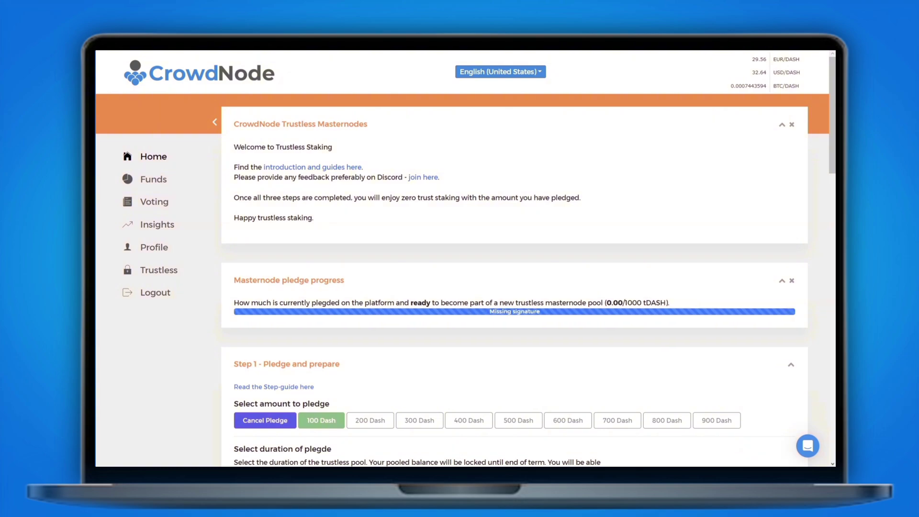
Open the test message signing request on CrowdNode and run its signmessage command in the Dash Core console.
drag(831, 99, 832, 142)
scroll(831, 143, down, 3)
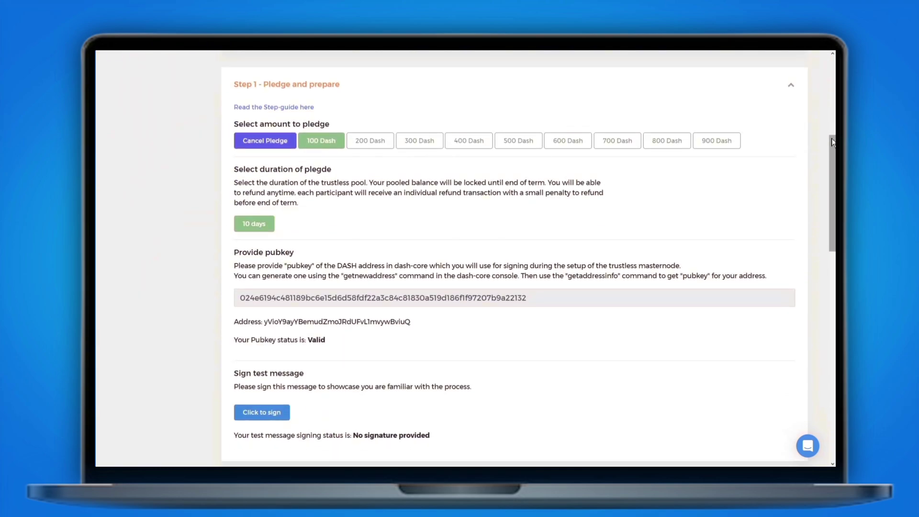
scroll(831, 142, down, 1)
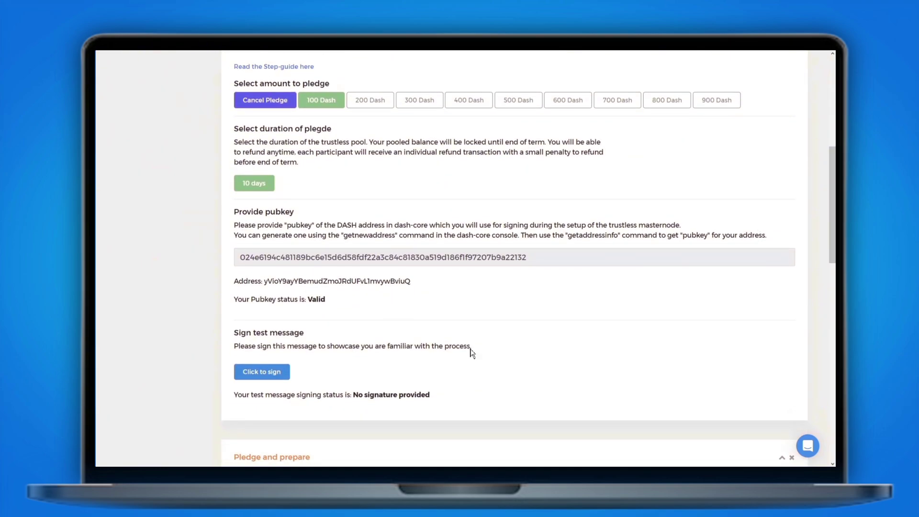
click(283, 377)
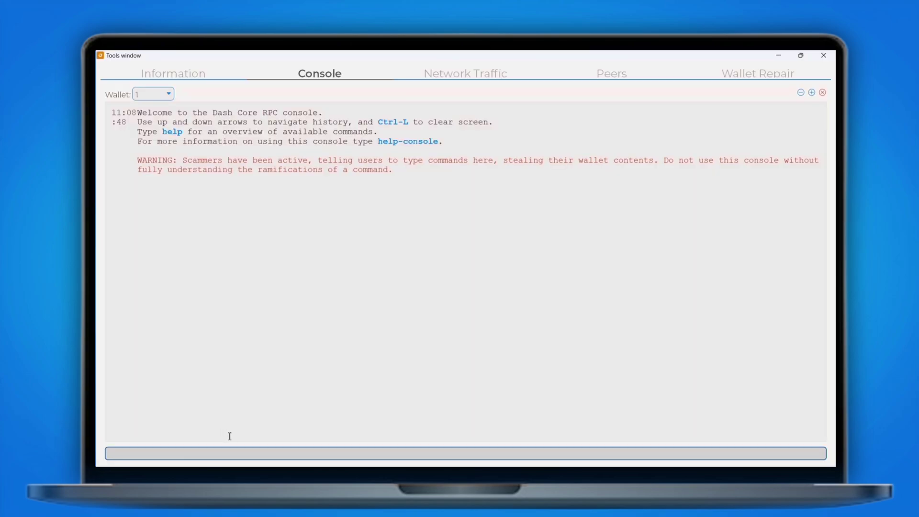
key(ctrl+v)
key(Return)
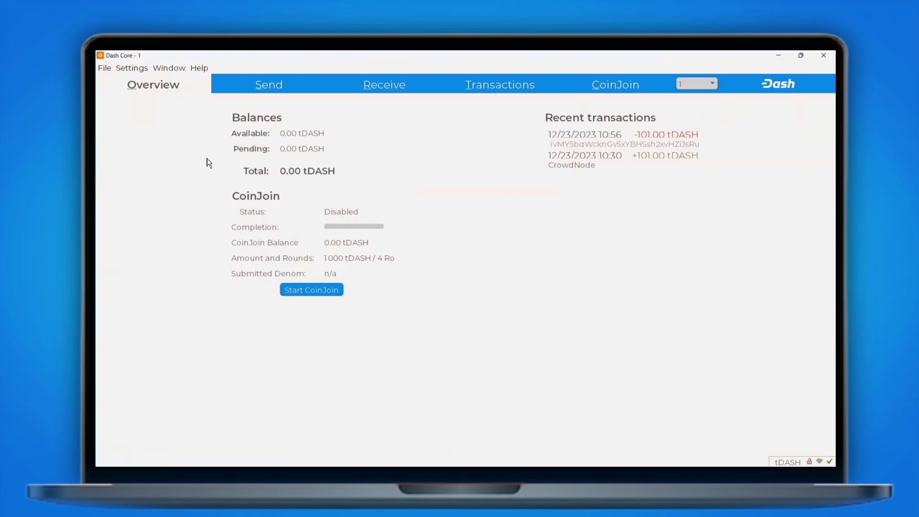
Paste the signmessage text into Dash Core's Sign Message dialog and move its address from the message into the Dash address field.
click(105, 68)
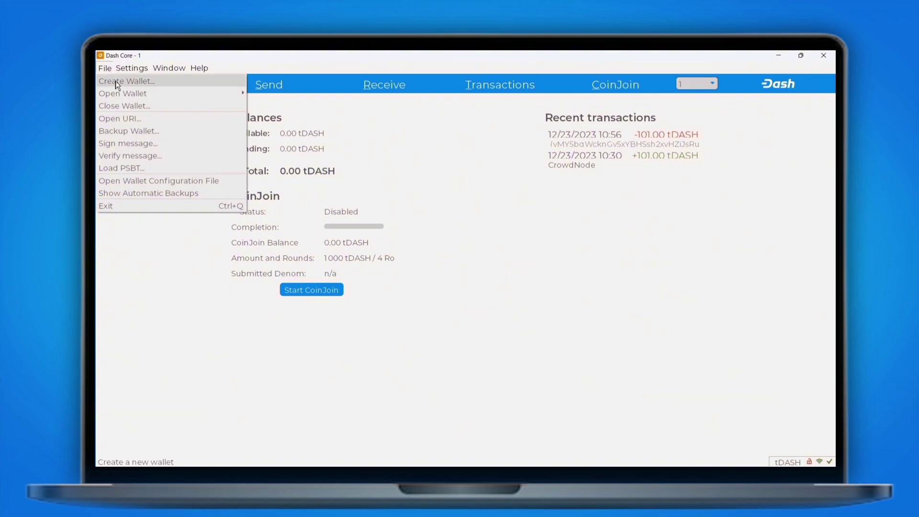
click(141, 146)
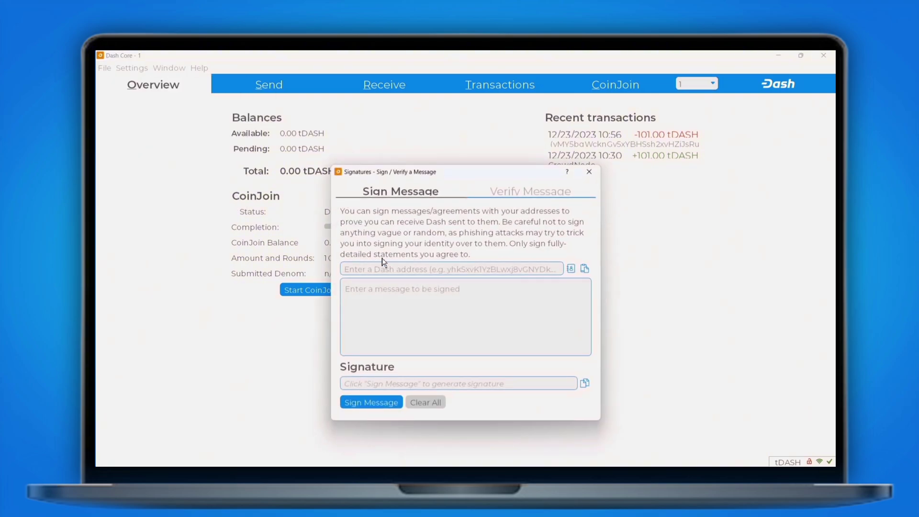
click(403, 291)
key(ctrl+v)
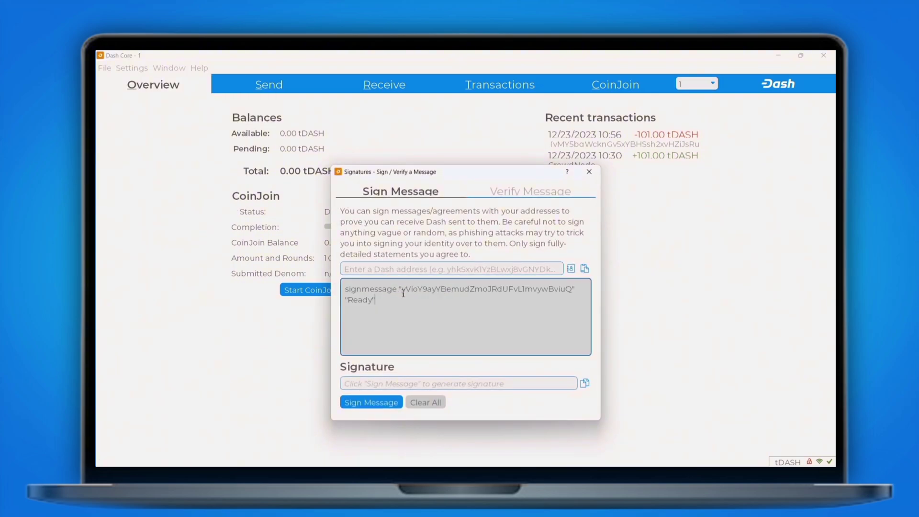
double_click(436, 290)
key(ctrl+x)
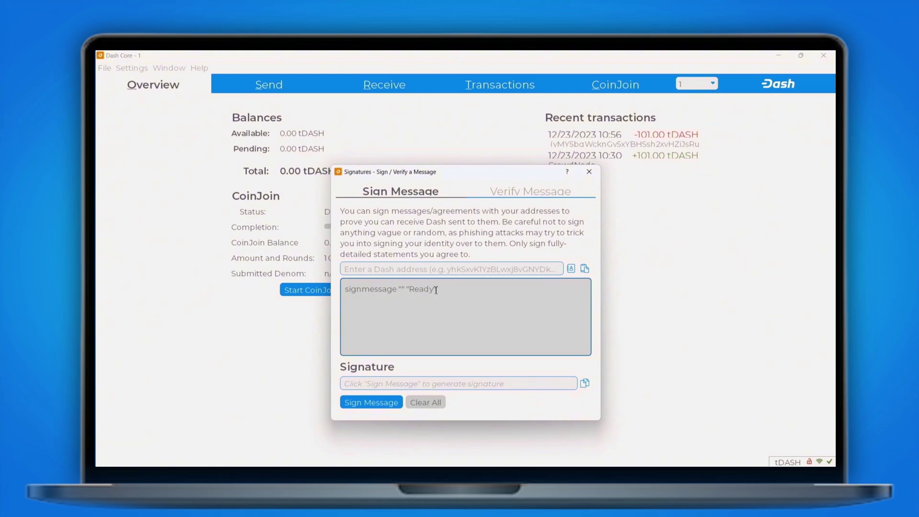
click(410, 269)
key(ctrl+v)
Trim the message to the word Ready without quotes, sign it, and copy the generated signature.
drag(413, 291, 341, 289)
key(BackSpace)
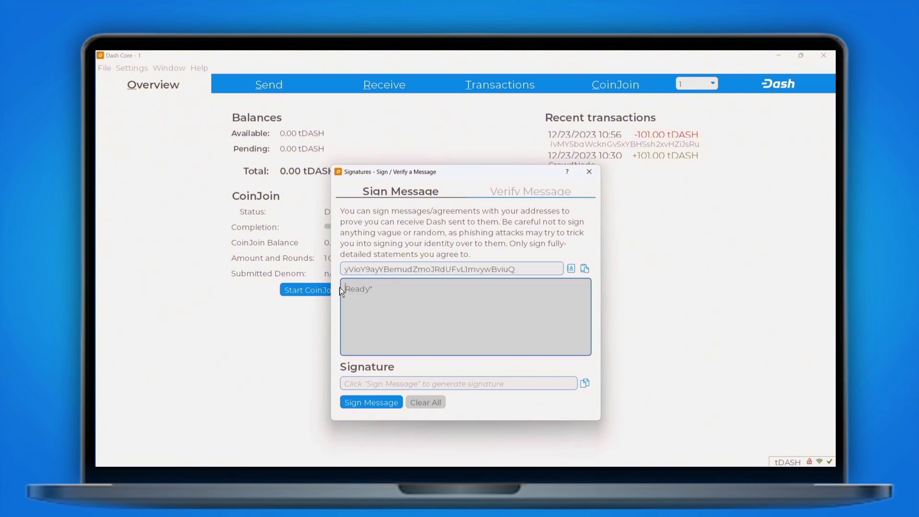
click(409, 284)
key(BackSpace)
click(380, 400)
click(570, 385)
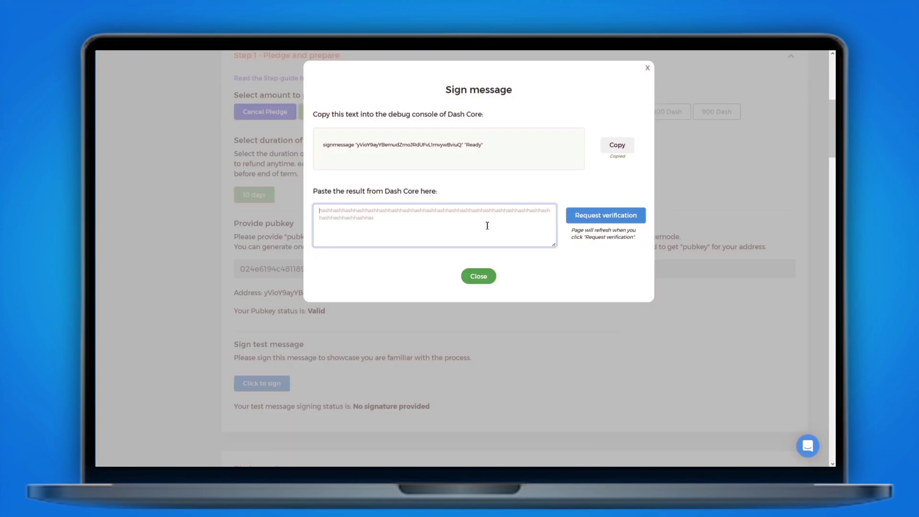
Submit the copied signature on CrowdNode for verification and review the Pledge and prepare progress entries.
key(ctrl+v)
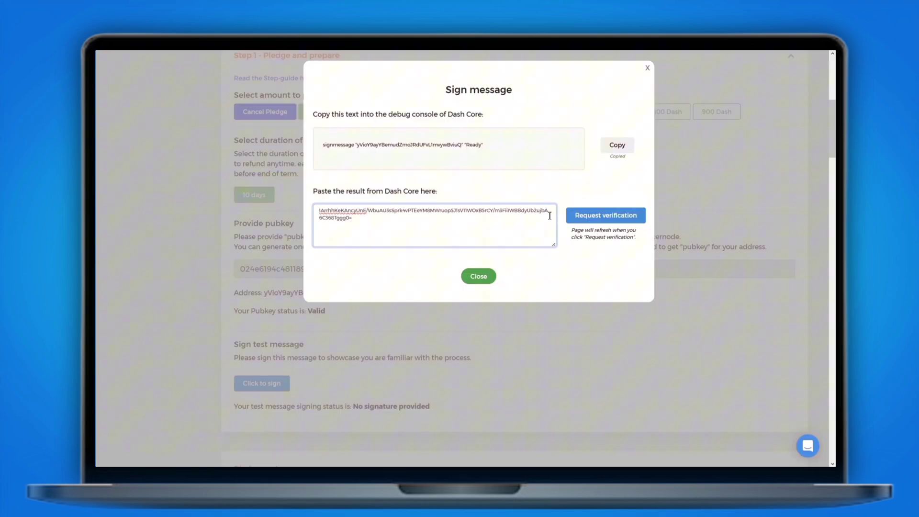
click(602, 215)
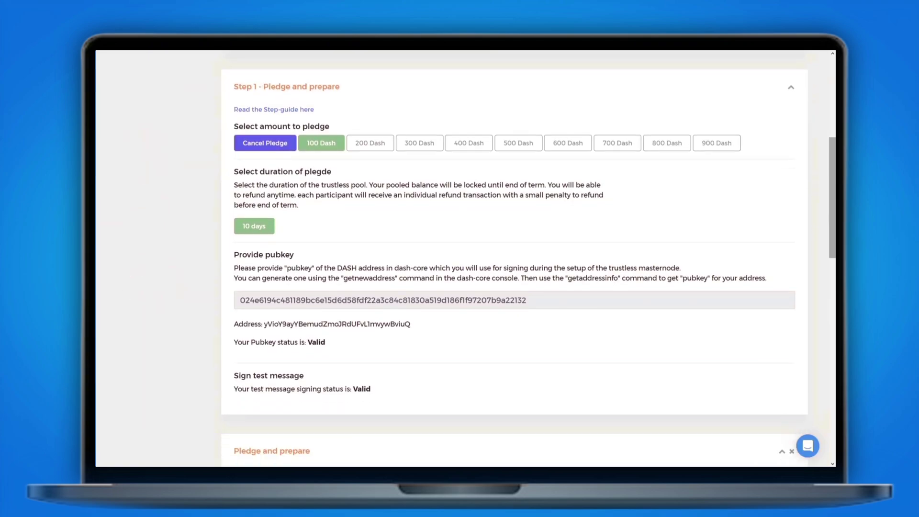
scroll(514, 259, down, 1)
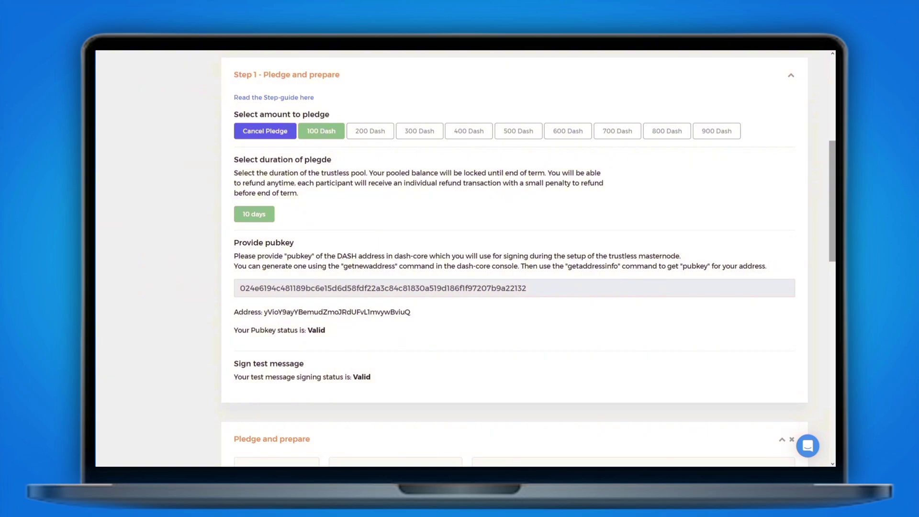
scroll(515, 258, down, 4)
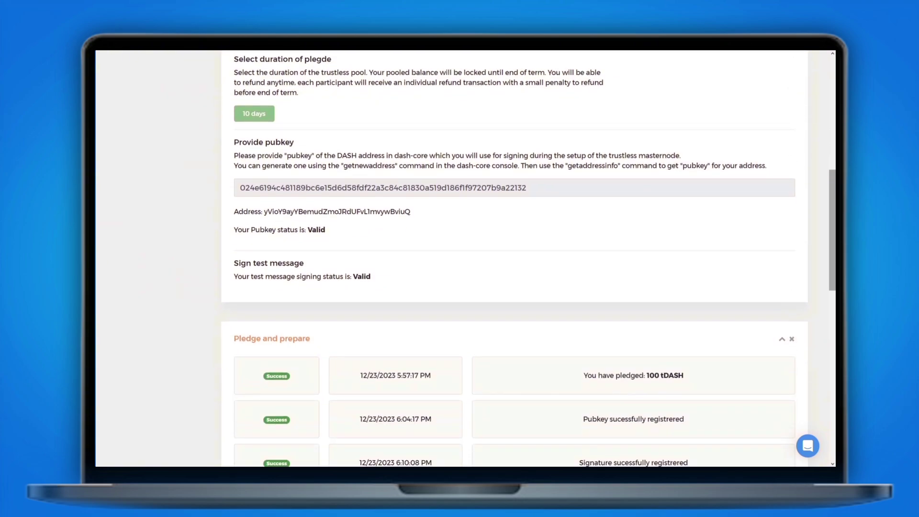
scroll(514, 258, down, 1)
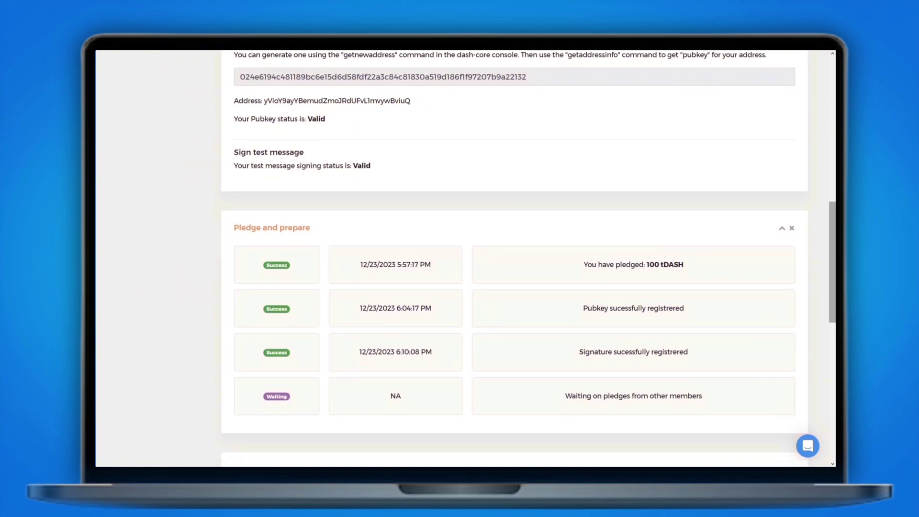
scroll(514, 258, up, 1)
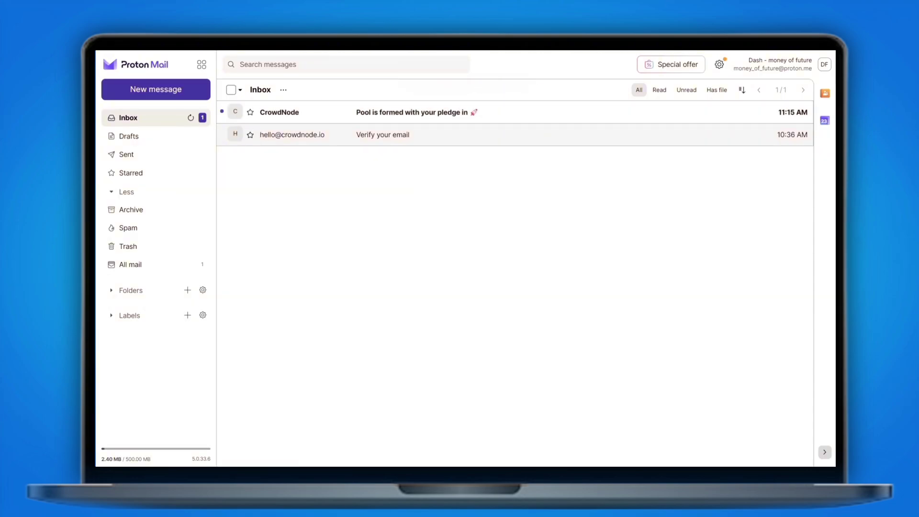
Read the CrowdNode emails about the pool and signing turn, and check the backend and Sign, Validate and Finalize progress.
click(437, 115)
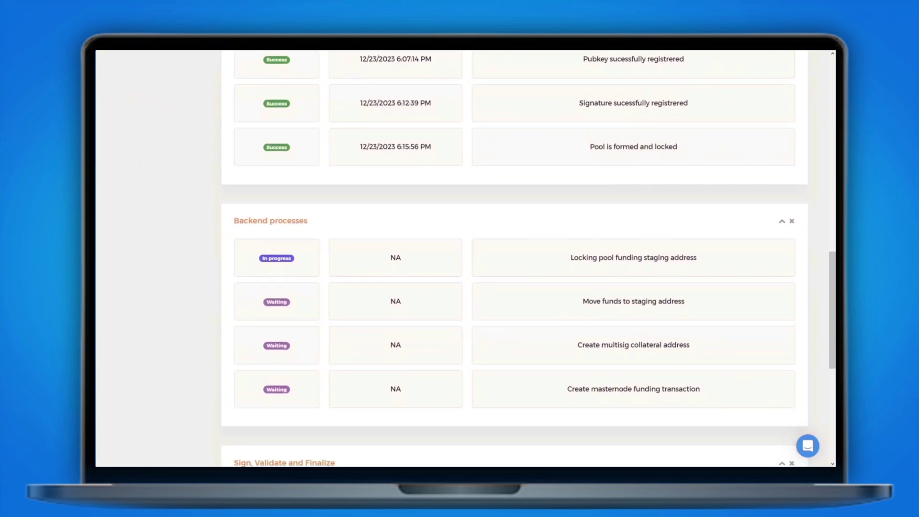
scroll(514, 258, down, 2)
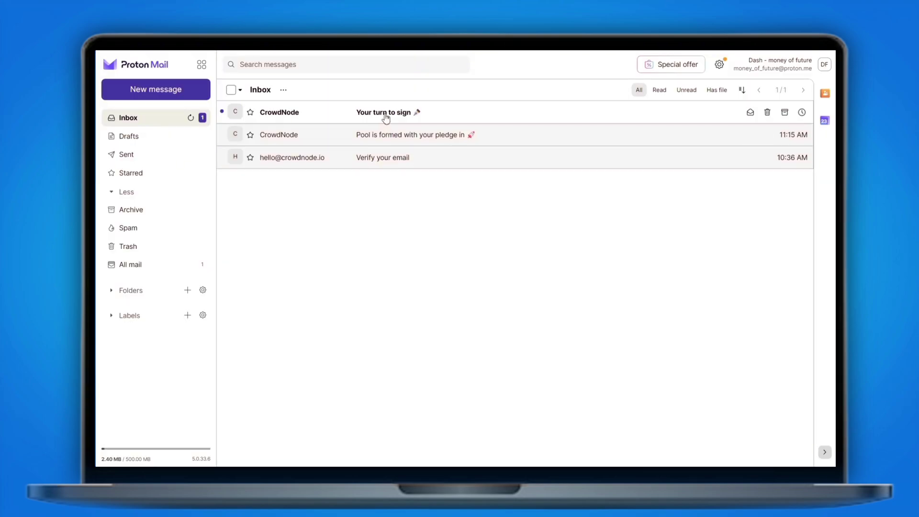
click(386, 117)
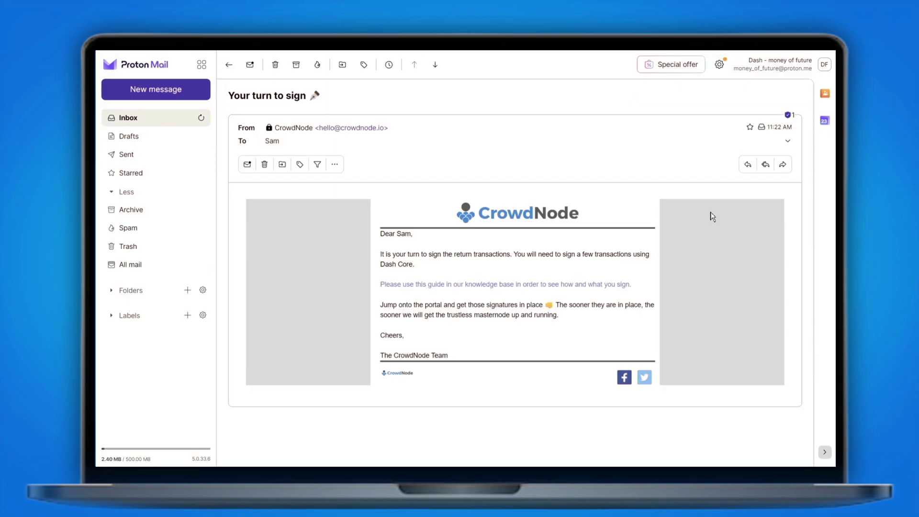
click(233, 69)
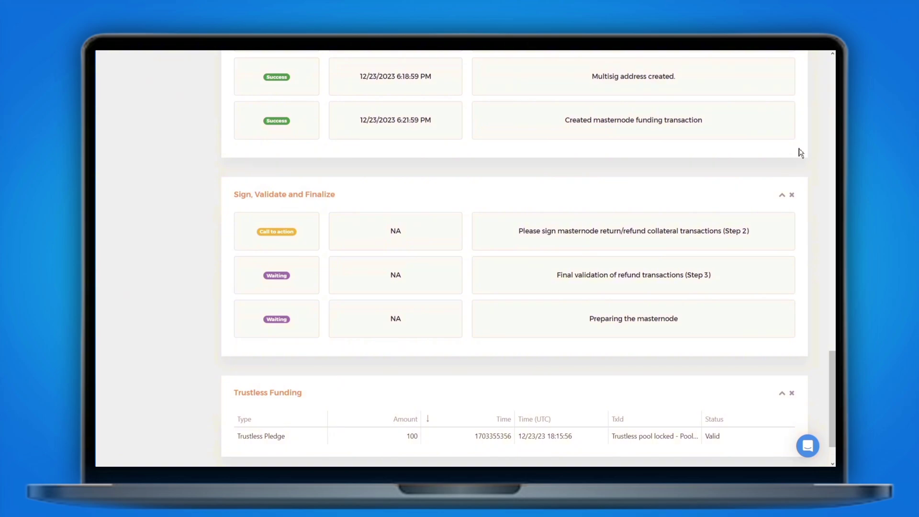
scroll(800, 153, up, 3)
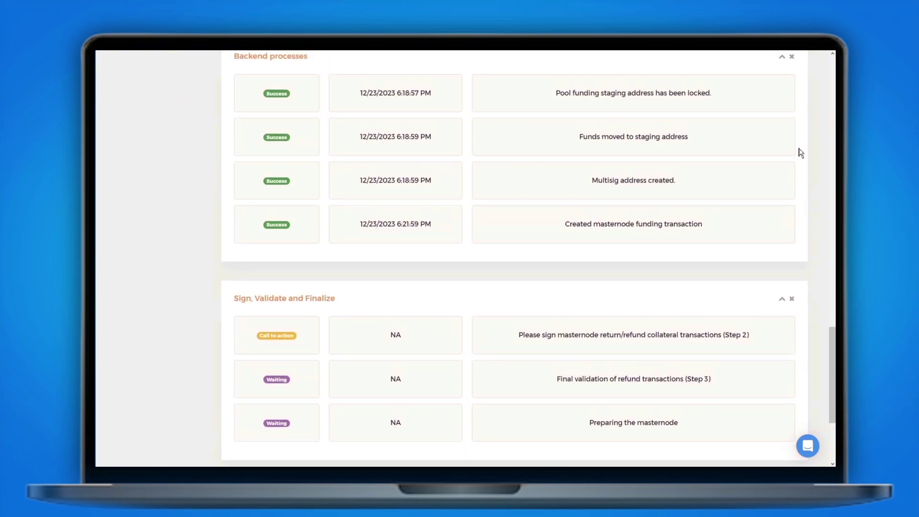
Decode the shared normal refund transaction in the Dash Core console and review its locktime and outputs.
scroll(801, 152, up, 8)
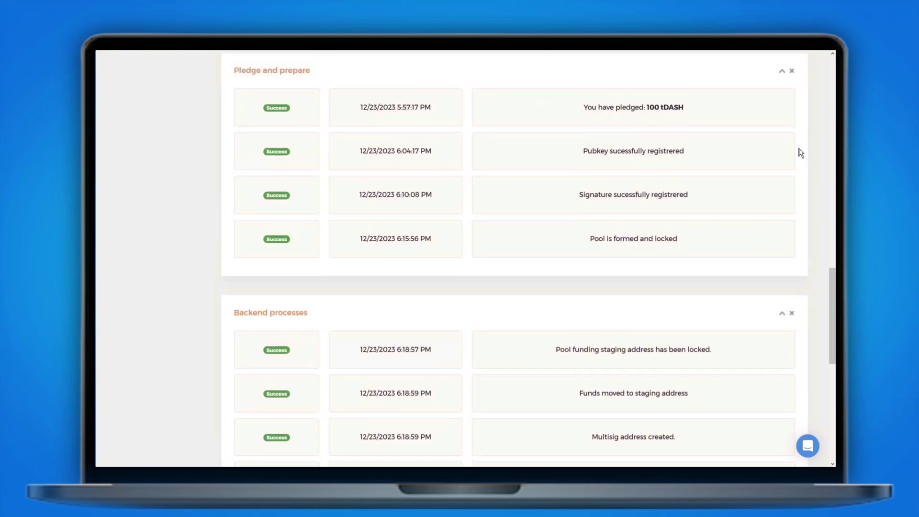
scroll(800, 153, up, 11)
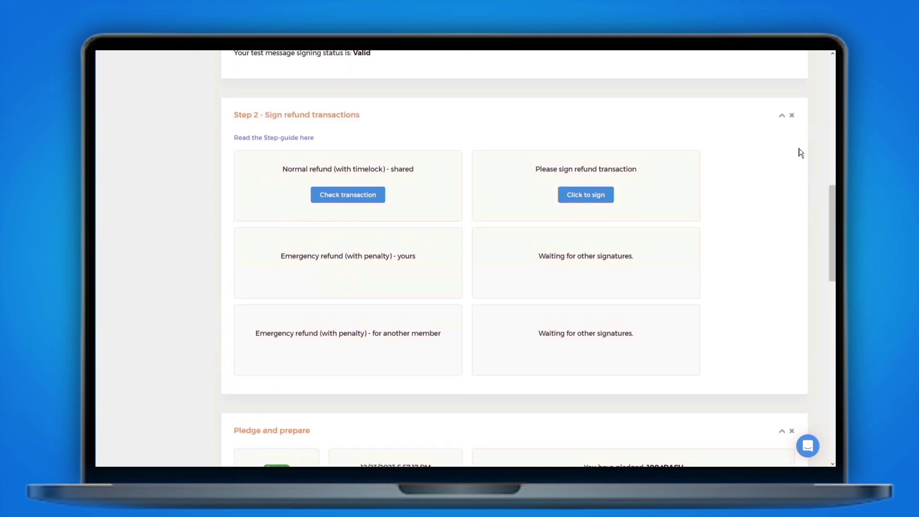
scroll(800, 152, up, 3)
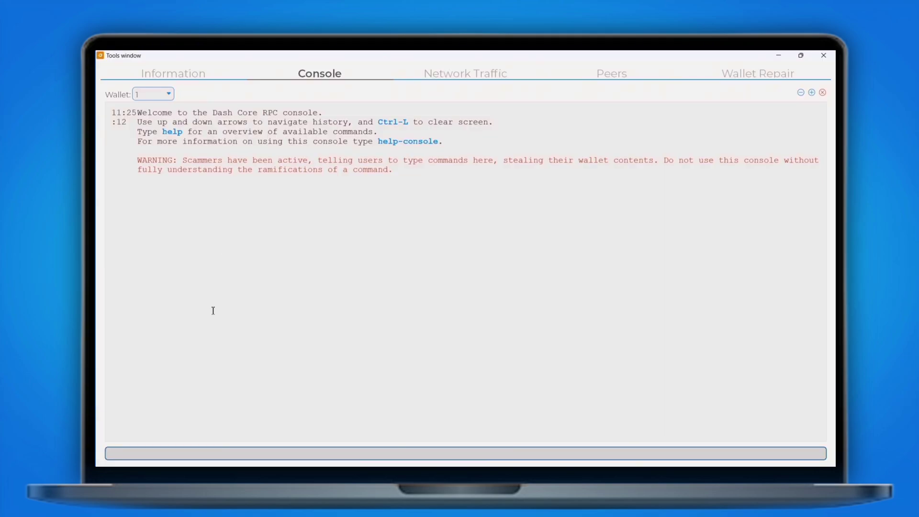
key(ctrl+v)
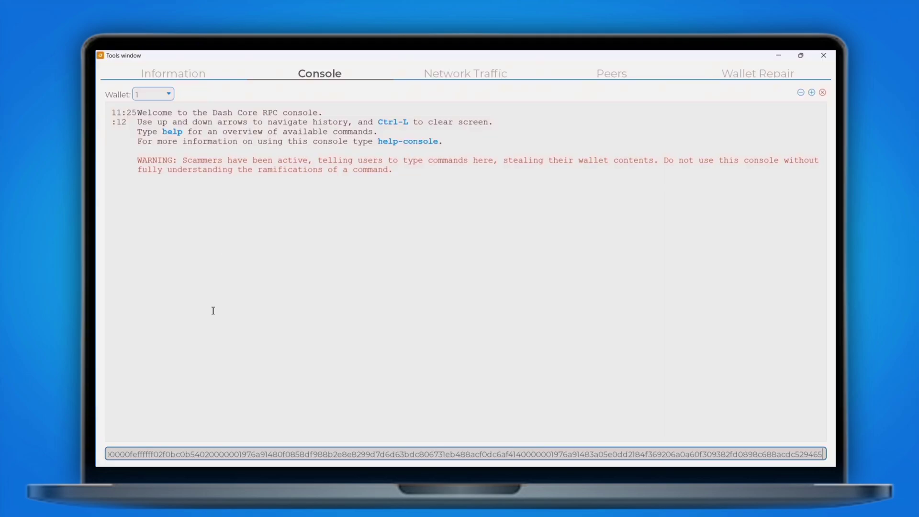
key(Return)
scroll(352, 286, up, 8)
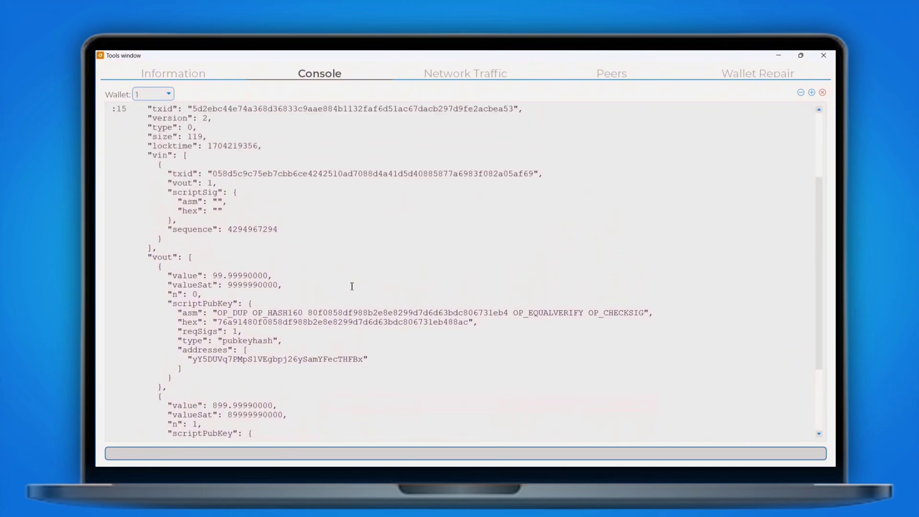
scroll(352, 286, down, 3)
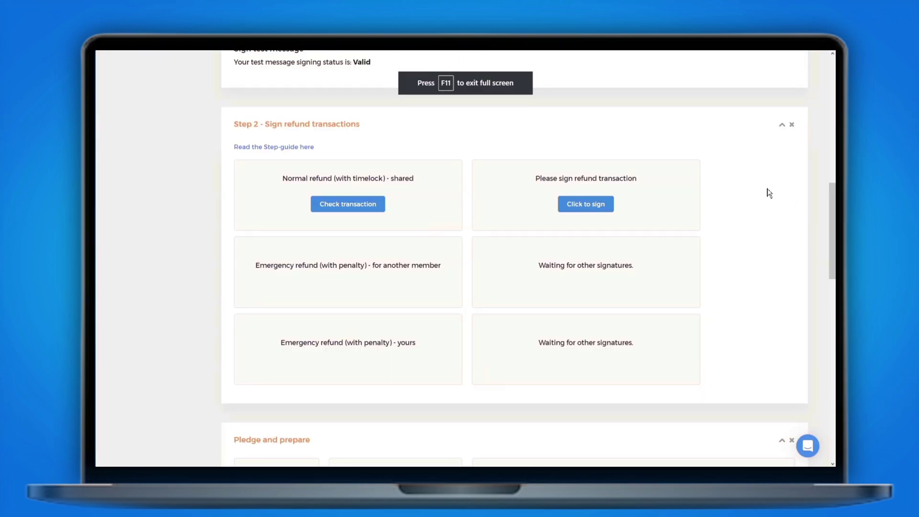
Start signing the normal refund on CrowdNode and place the copied signrawtransactionwithkey text in the enlarged result field for editing.
click(592, 205)
click(617, 205)
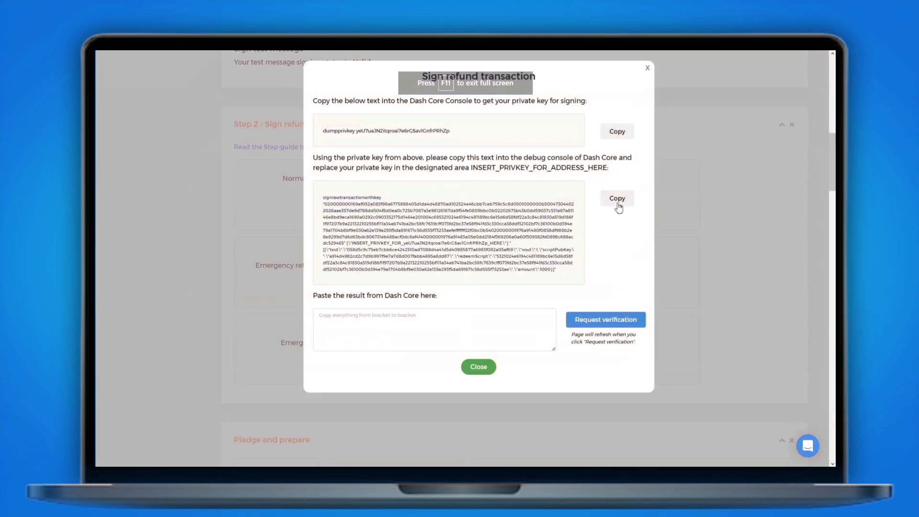
click(454, 324)
key(ctrl+v)
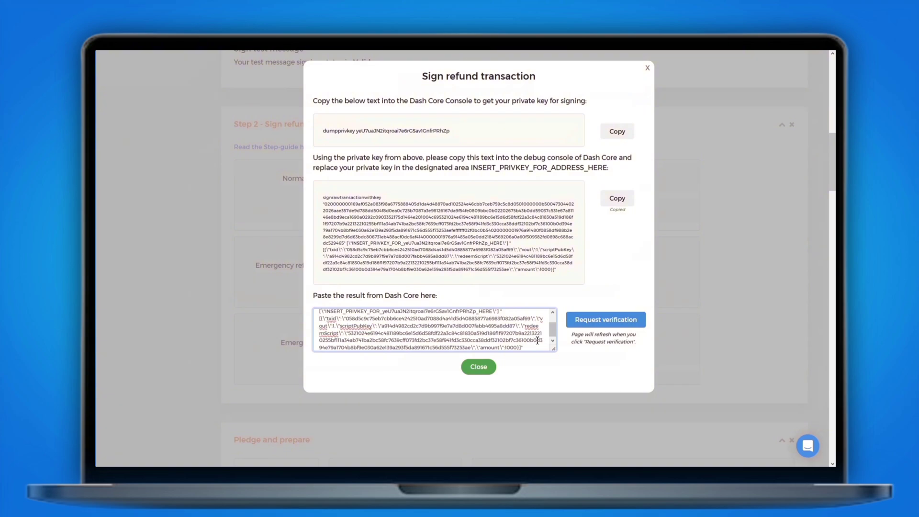
drag(554, 357, 544, 427)
Run the dialog's dumpprivkey command in the Dash Core console for wallet 2 and copy the returned private key.
click(618, 132)
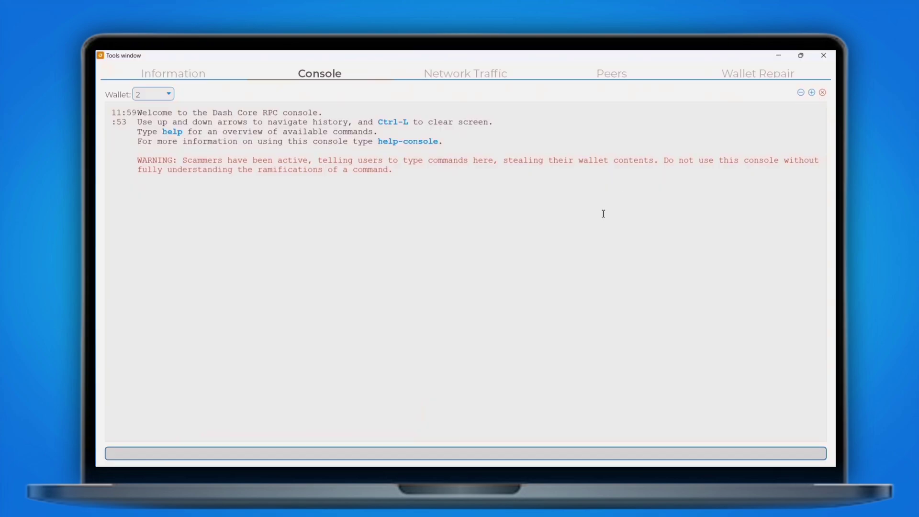
key(ctrl+v)
key(Return)
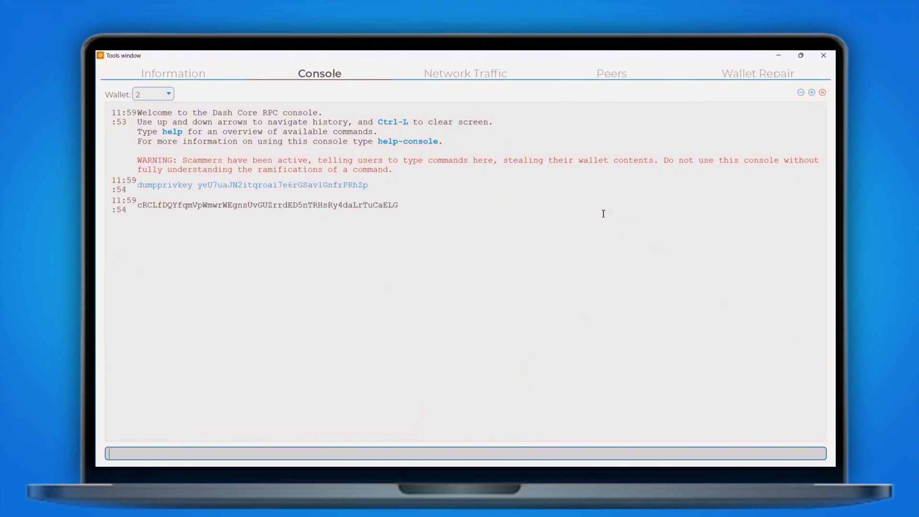
double_click(374, 206)
right_click(375, 210)
click(382, 217)
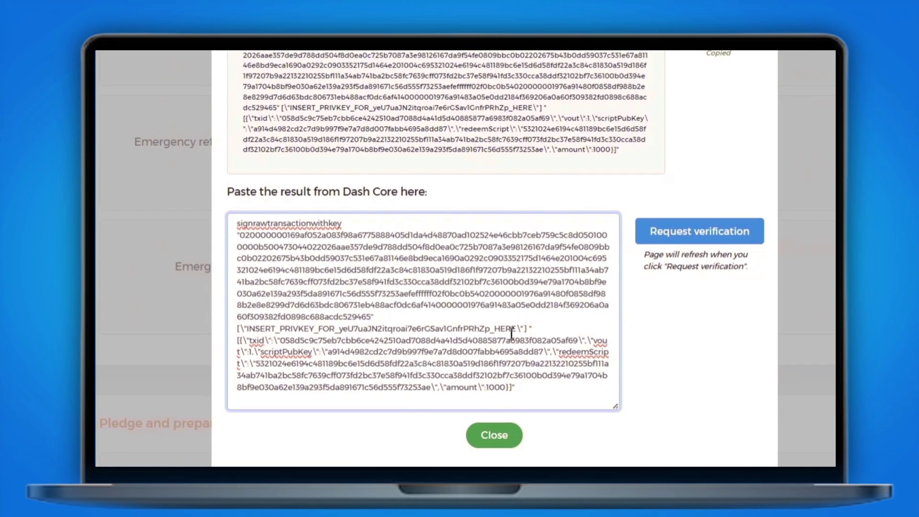
Replace the INSERT_PRIVKEY placeholder in the signing text with the copied private key and cut the whole command.
drag(517, 329, 246, 329)
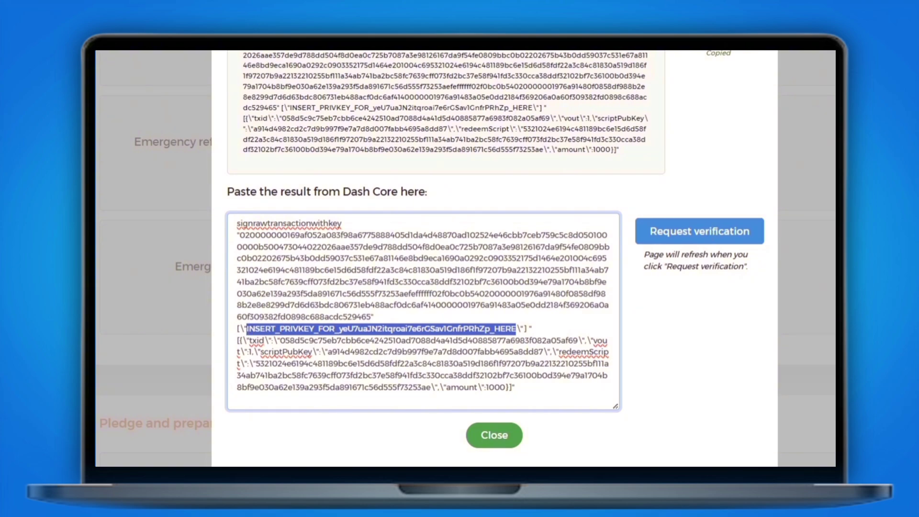
key(ctrl+v)
drag(525, 405, 224, 225)
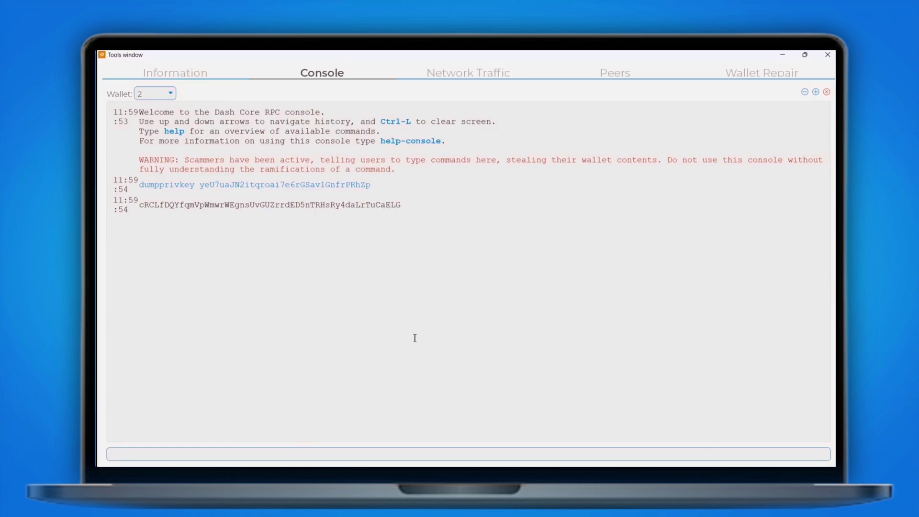
Run the signing command containing the private key in Dash Core and submit its full bracket-to-bracket result for verification on CrowdNode.
click(334, 447)
key(ctrl+v)
key(Return)
drag(144, 433, 141, 226)
right_click(141, 227)
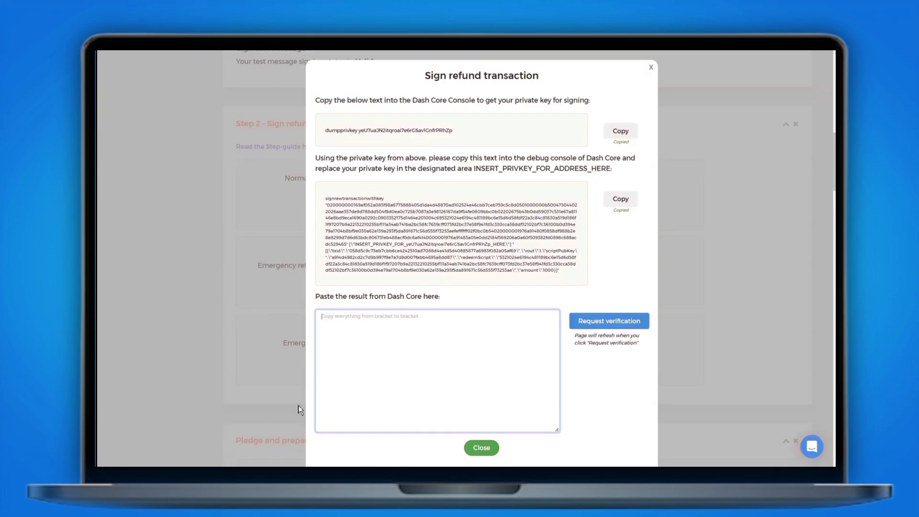
key(ctrl+v)
click(589, 322)
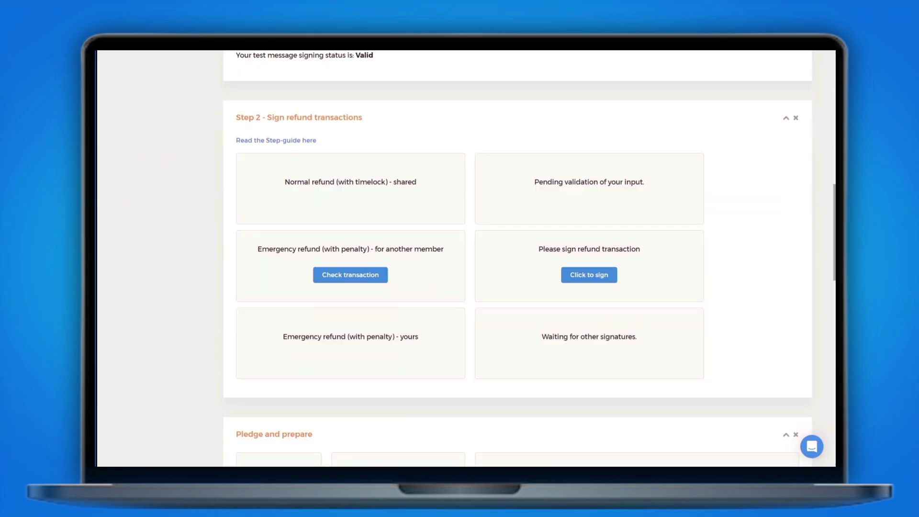
Sign the emergency refund for another member through Dash Core and put your own emergency refund's signing text into its result field.
click(590, 273)
click(620, 198)
key(ctrl+v)
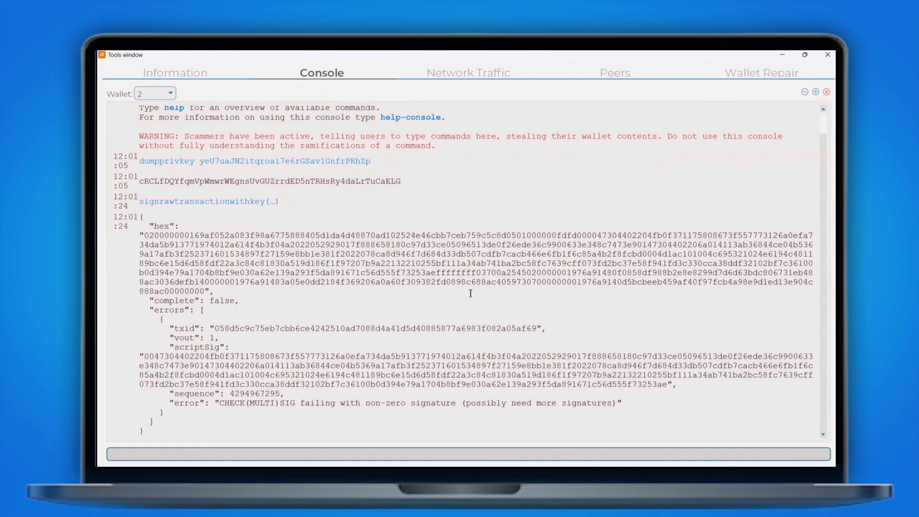
drag(198, 435, 158, 225)
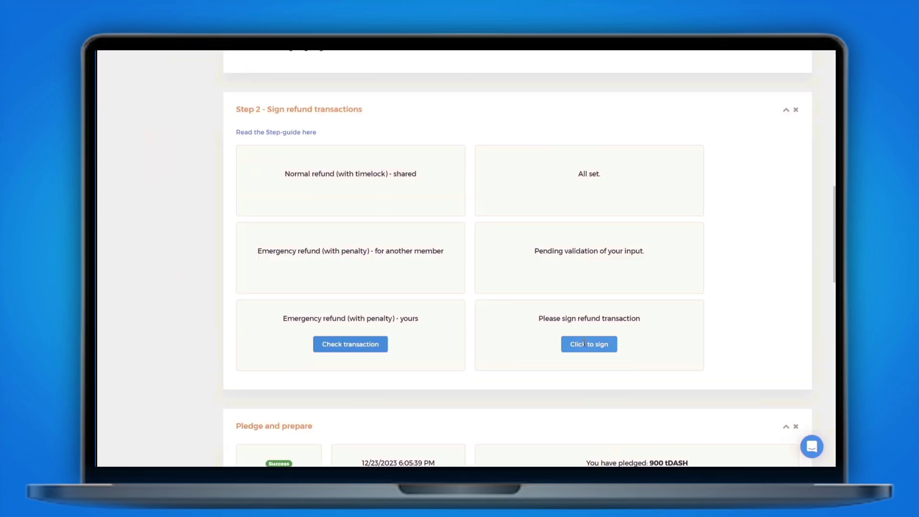
click(584, 343)
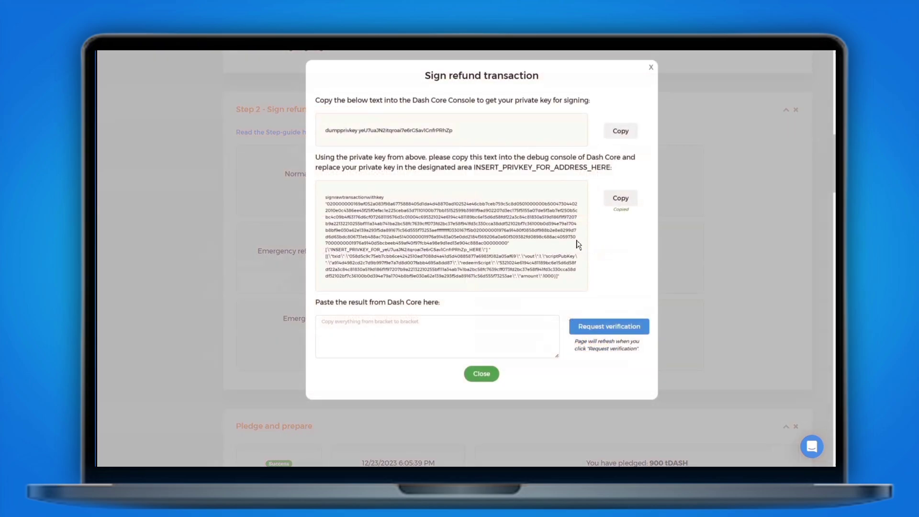
key(ctrl+v)
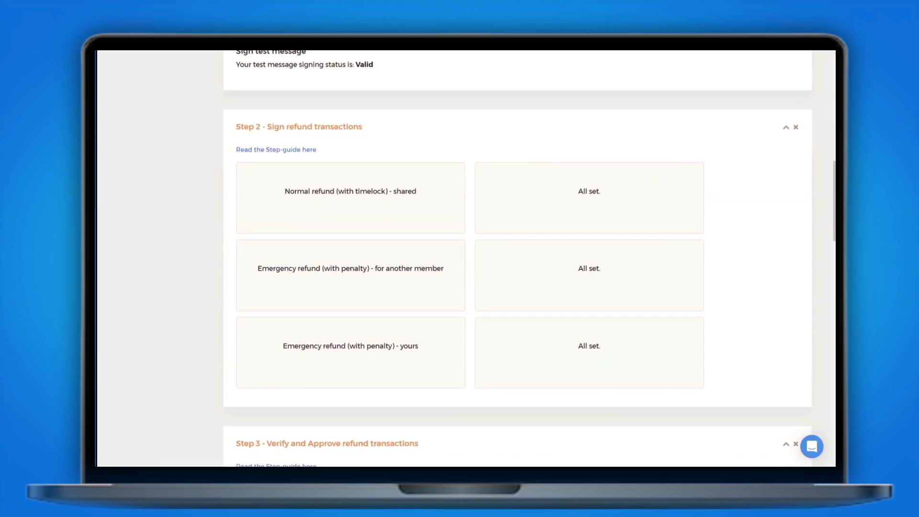
Download the raw emergency refund and normal refund transactions from Step 3 - Verify and Approve refund transactions.
scroll(517, 258, down, 5)
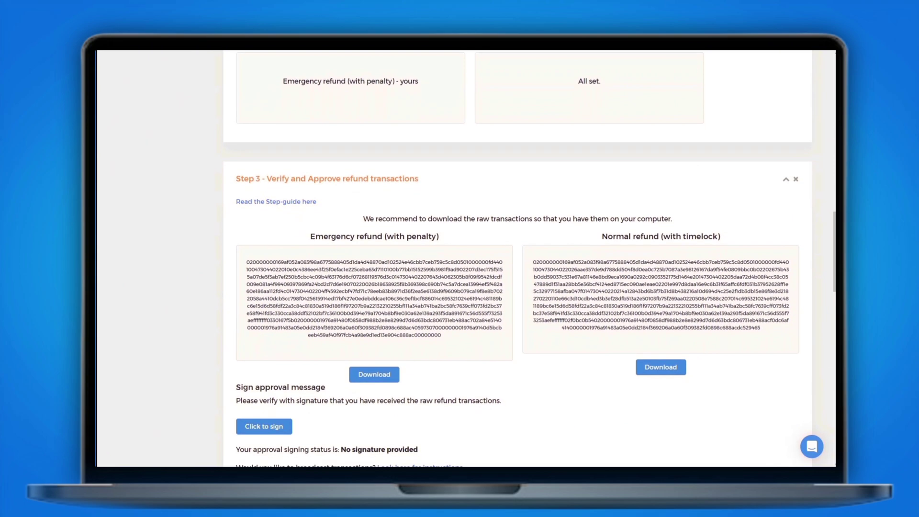
scroll(517, 258, down, 2)
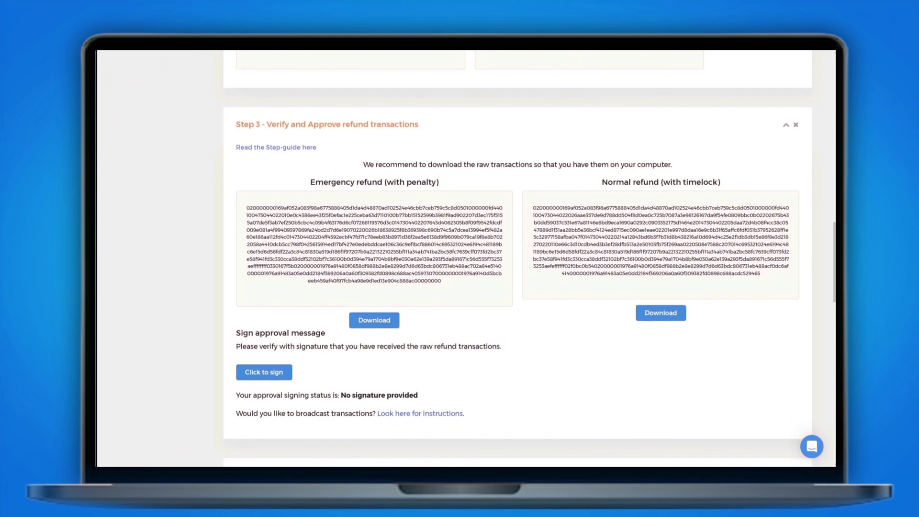
click(390, 325)
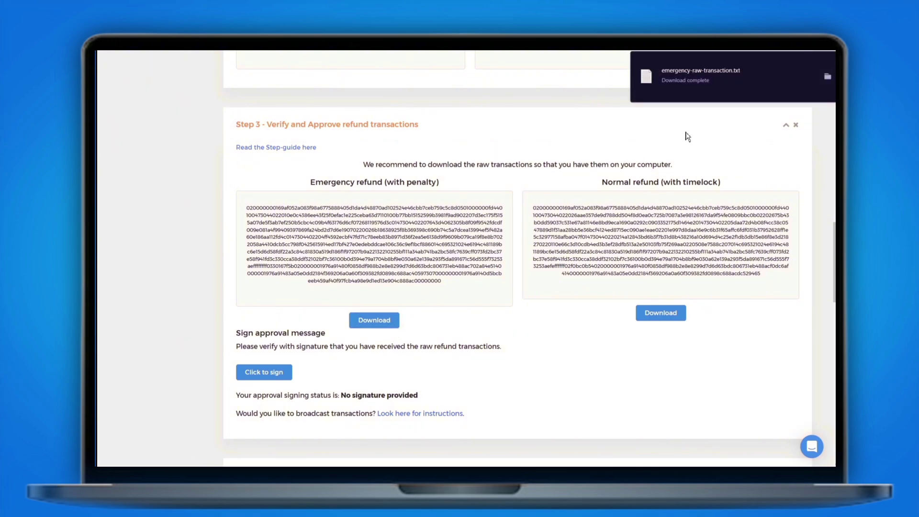
click(652, 320)
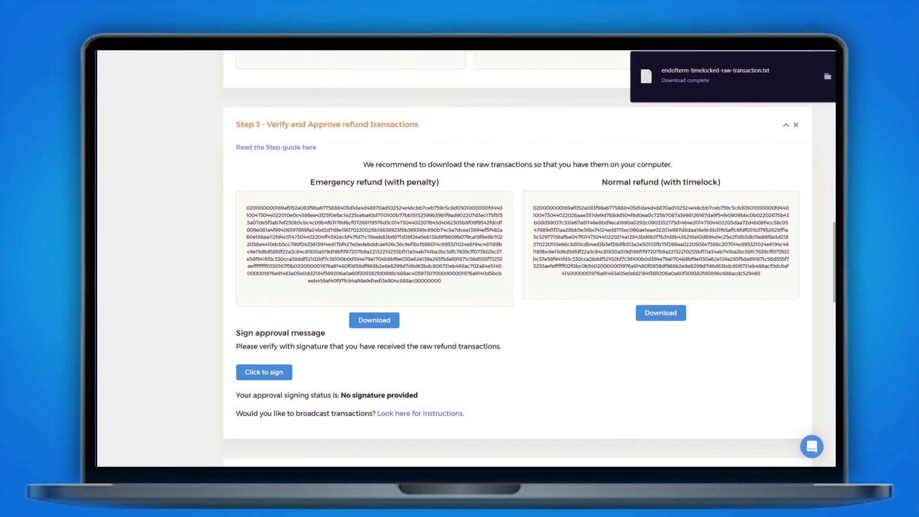
Copy the approval signmessage text, sign "I Approve the Refund Transactions" in Dash Core, and copy the generated signature.
scroll(700, 227, down, 1)
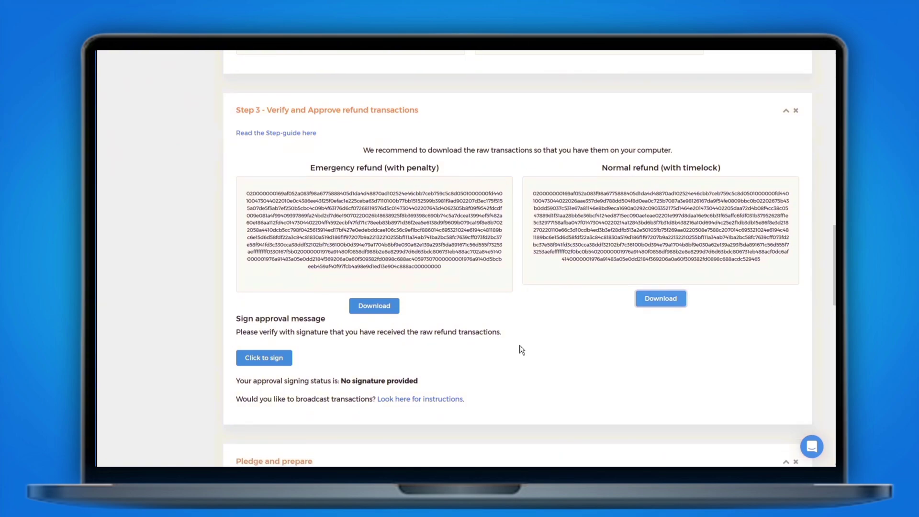
scroll(521, 349, down, 1)
click(262, 336)
click(623, 145)
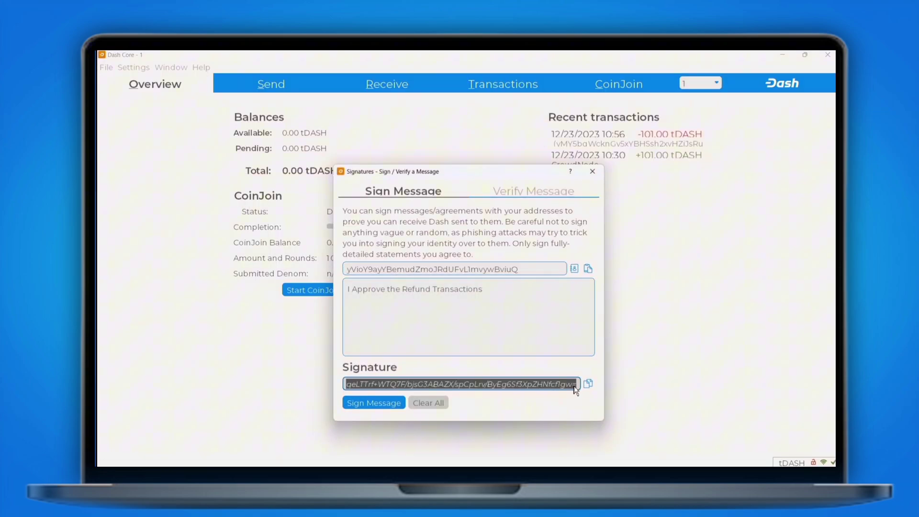
right_click(575, 389)
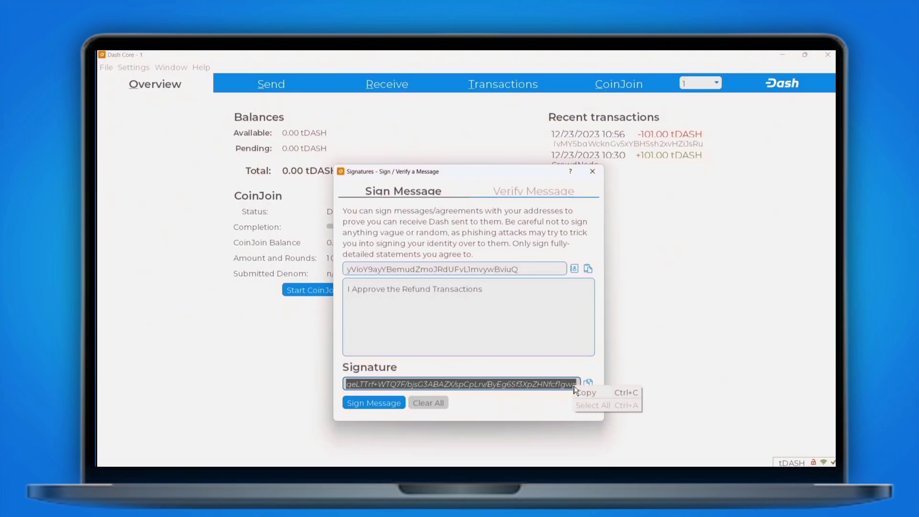
click(583, 394)
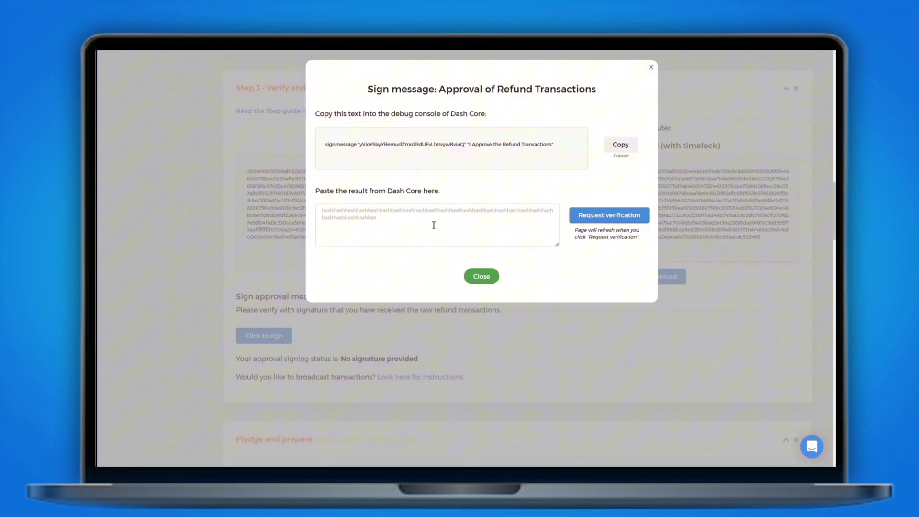
Submit the approval signature on CrowdNode for verification and check the approval signing status.
click(434, 224)
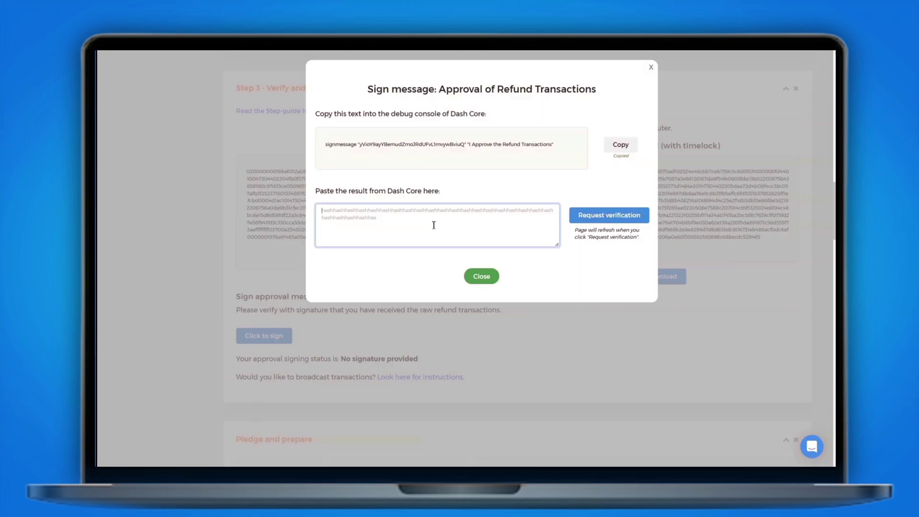
key(ctrl+v)
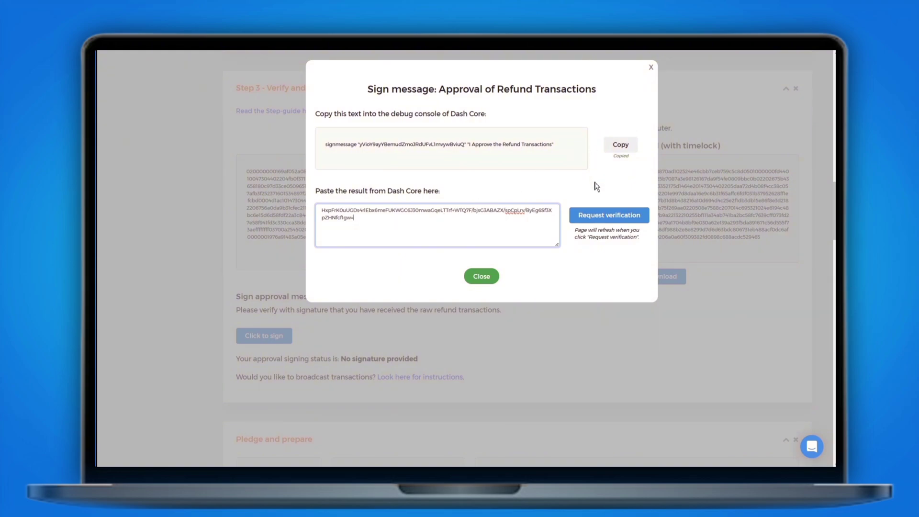
click(600, 216)
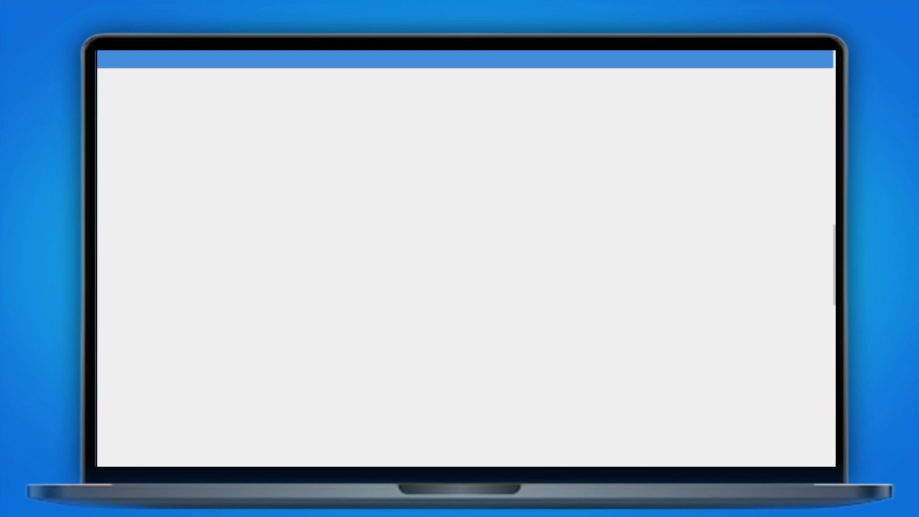
scroll(464, 378, down, 1)
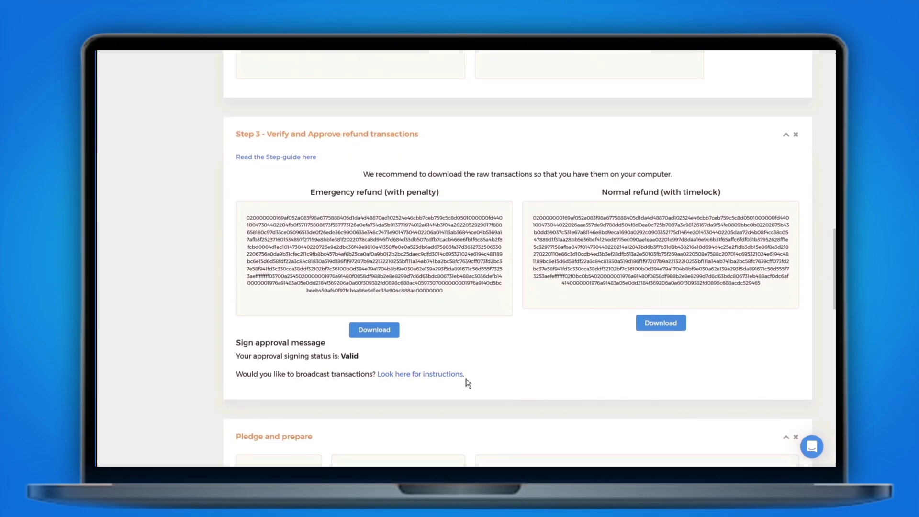
Read the article on broadcasting a transaction and look at the network choices on Blockchair's Broadcast transactions page.
click(459, 375)
scroll(695, 217, down, 4)
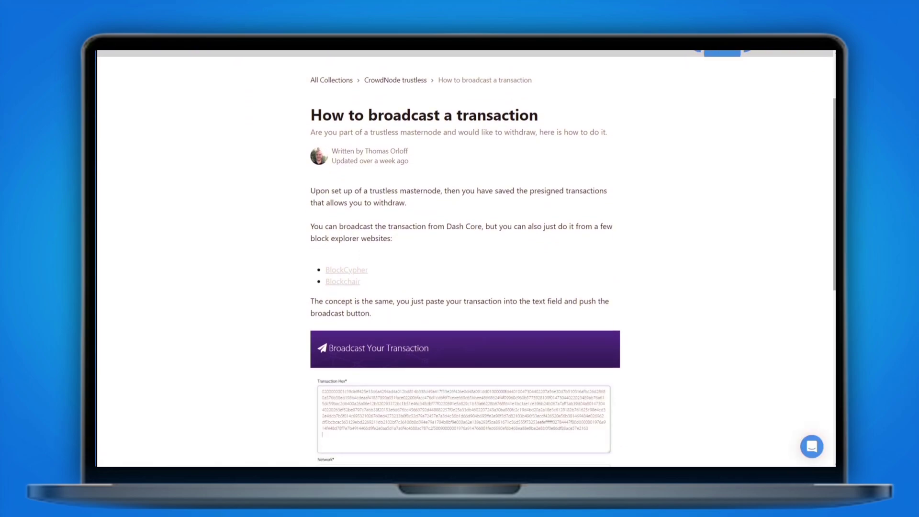
scroll(421, 206, down, 4)
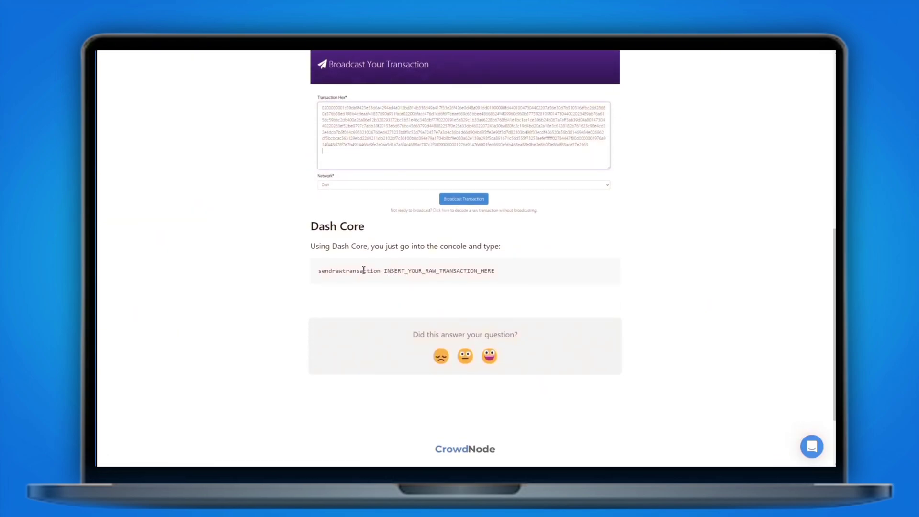
scroll(544, 273, up, 10)
click(353, 377)
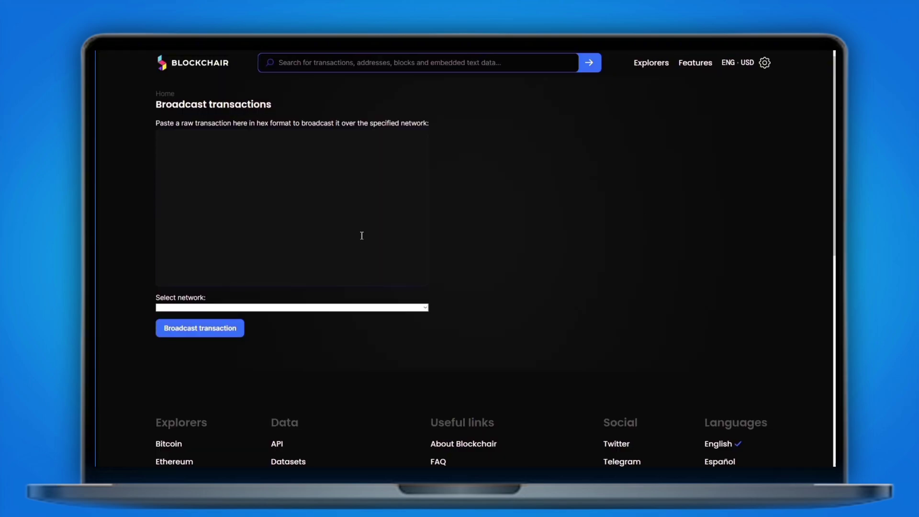
click(307, 307)
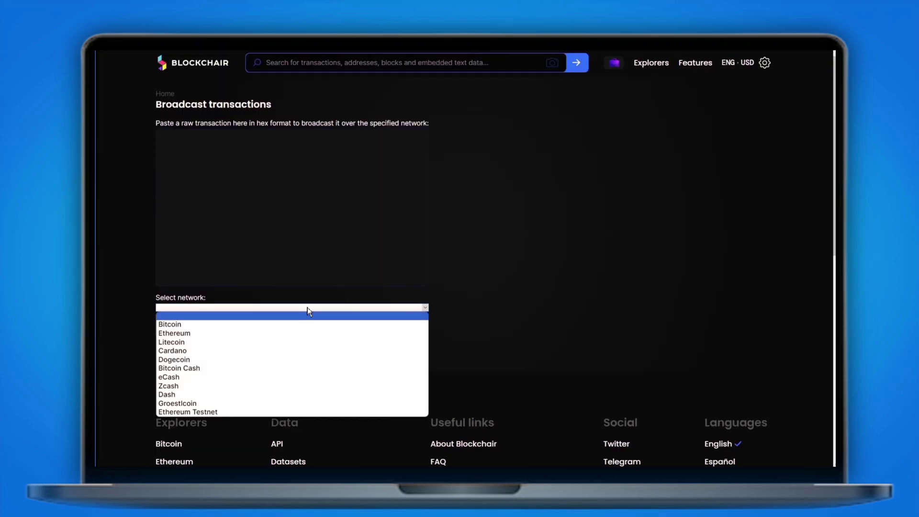
Choose Dash as the broadcast network on Blockchair, and check the Sign, Validate and Finalize progress of the pledge on CrowdNode.
click(237, 395)
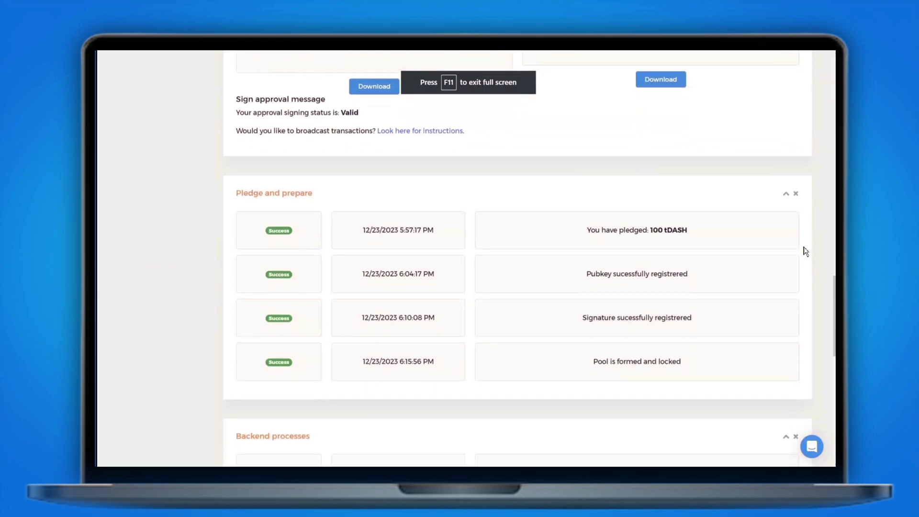
scroll(804, 251, down, 10)
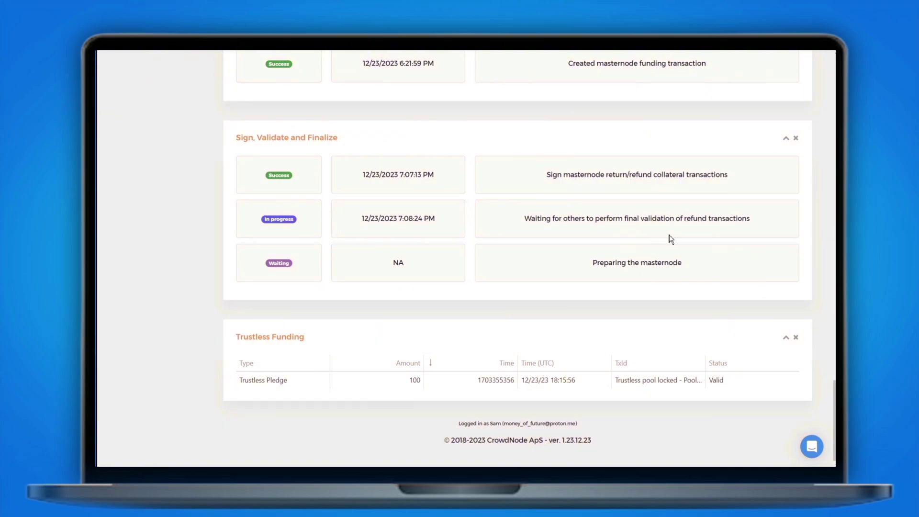
scroll(670, 239, up, 1)
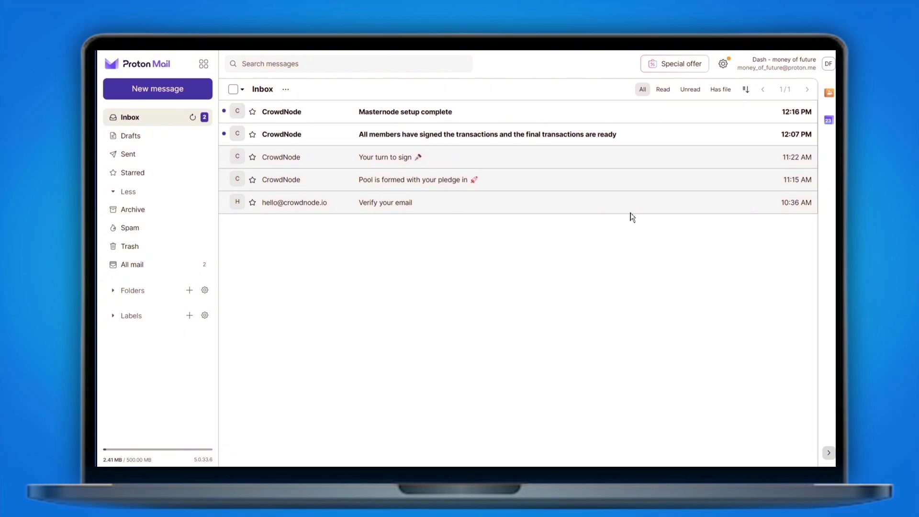
In Proton Mail, read CrowdNode's message about the final transactions being ready and open the "Masternode setup complete" message.
click(584, 143)
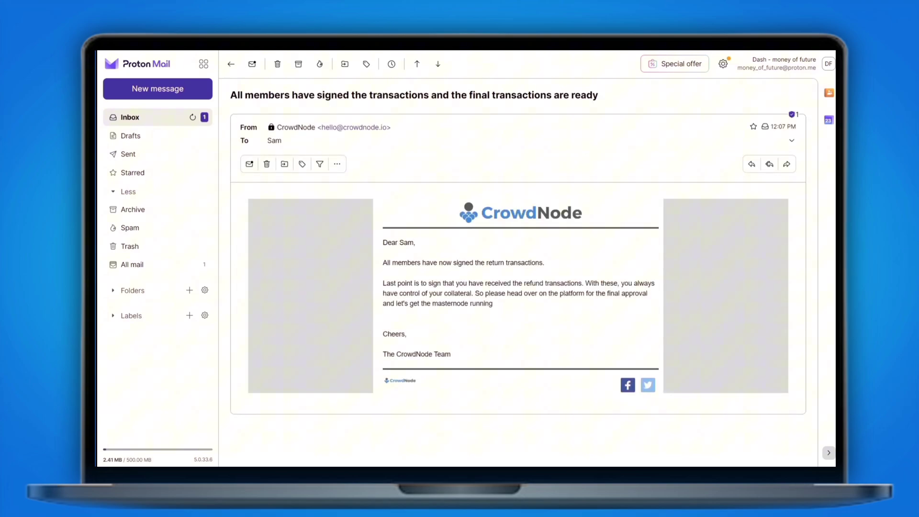
click(180, 116)
click(277, 123)
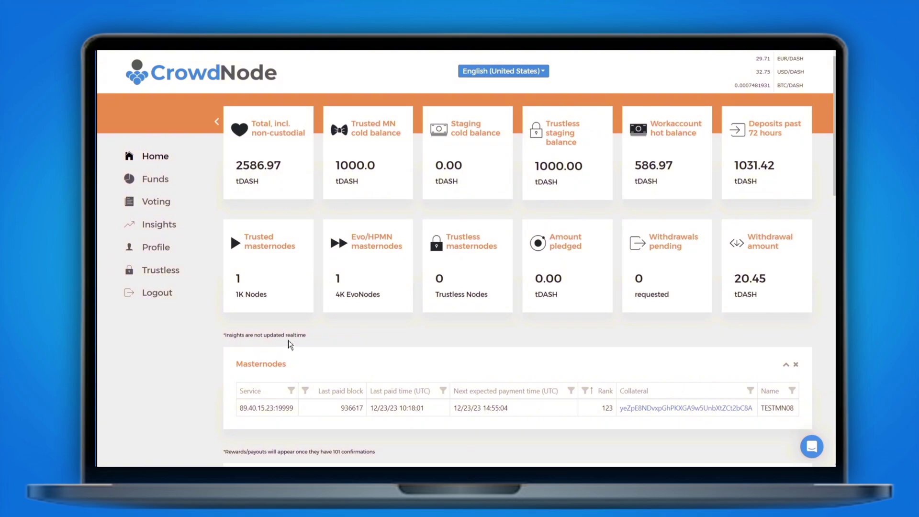
Switch to CrowdNode, open the Trustless section and view the pledge under Step 1 - Pledge and prepare.
click(175, 273)
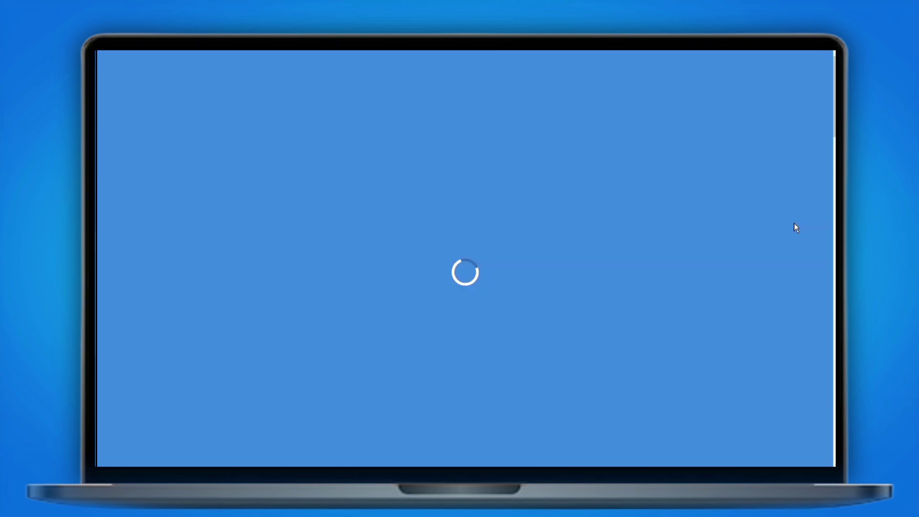
scroll(507, 259, down, 2)
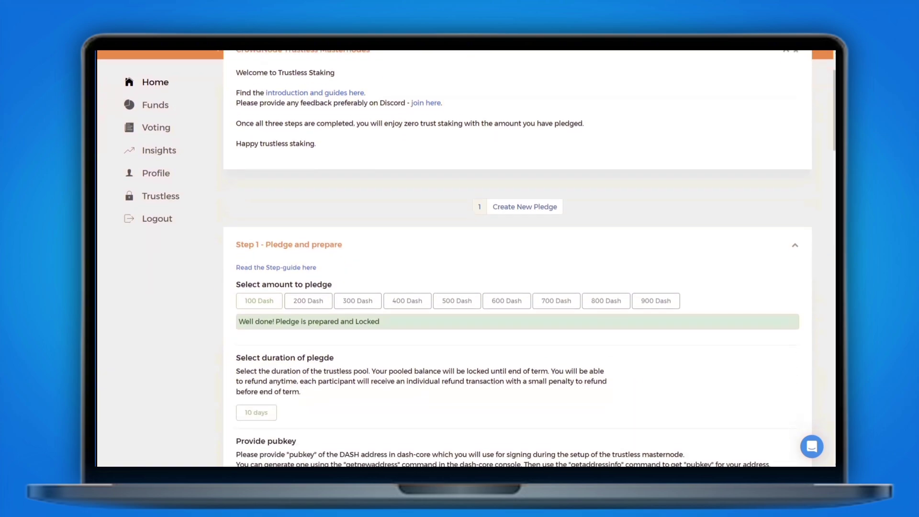